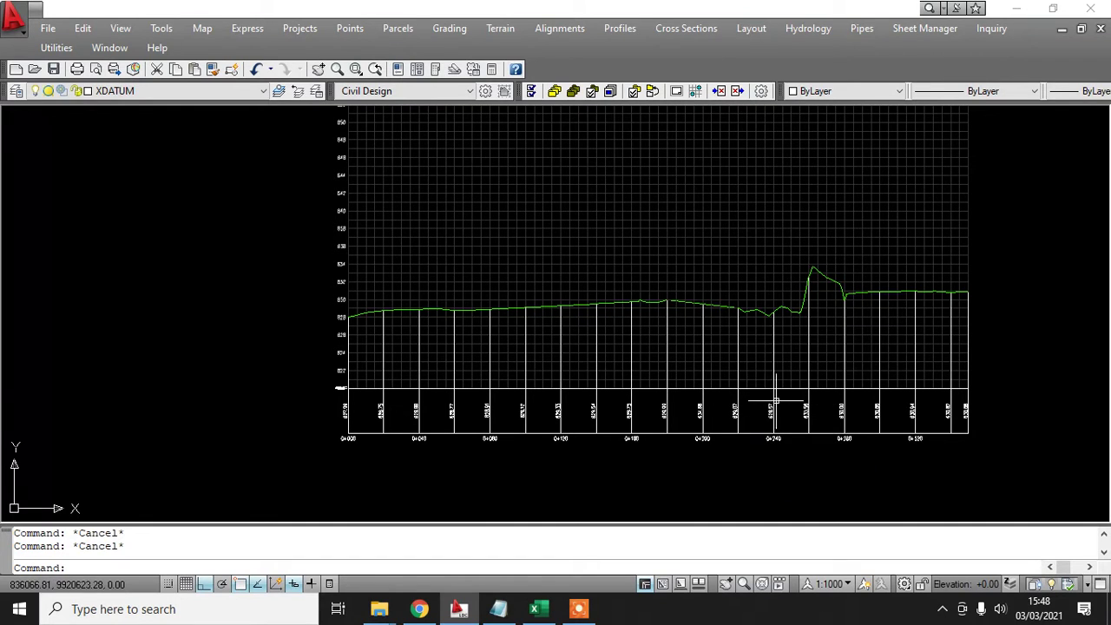
- Examine the road alignment in the plan, including its stationed curves, and the existing ground profile grid
{"action": "scroll", "coordinate": [920, 278], "scroll_direction": "down", "scroll_amount": 5}
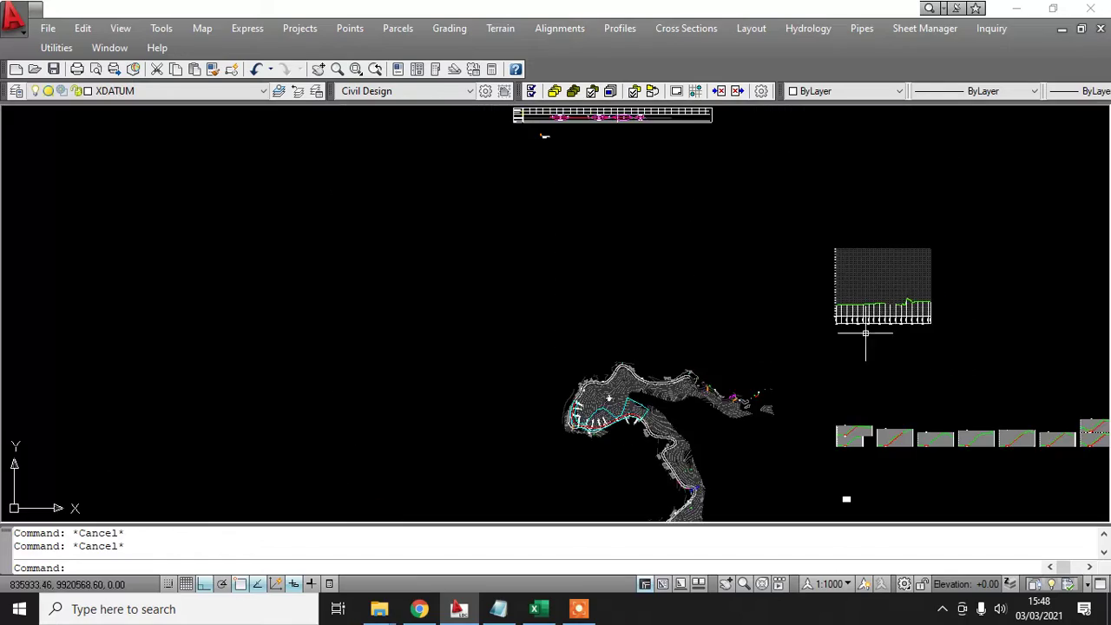
{"action": "scroll", "coordinate": [608, 397], "scroll_direction": "up", "scroll_amount": 8}
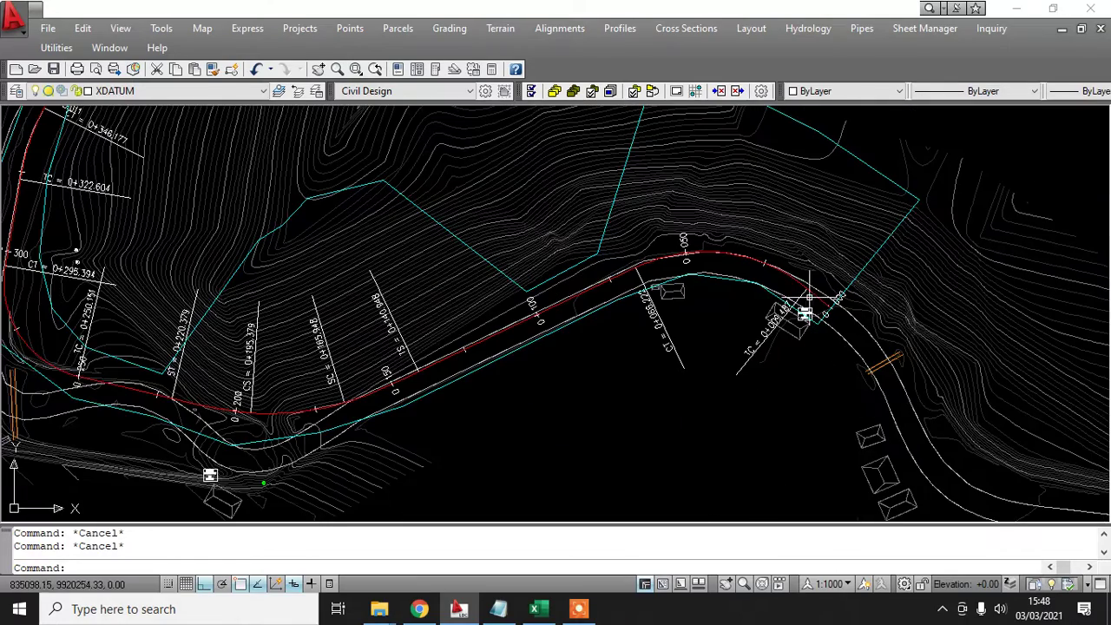
{"action": "scroll", "coordinate": [468, 278], "scroll_direction": "down", "scroll_amount": 5}
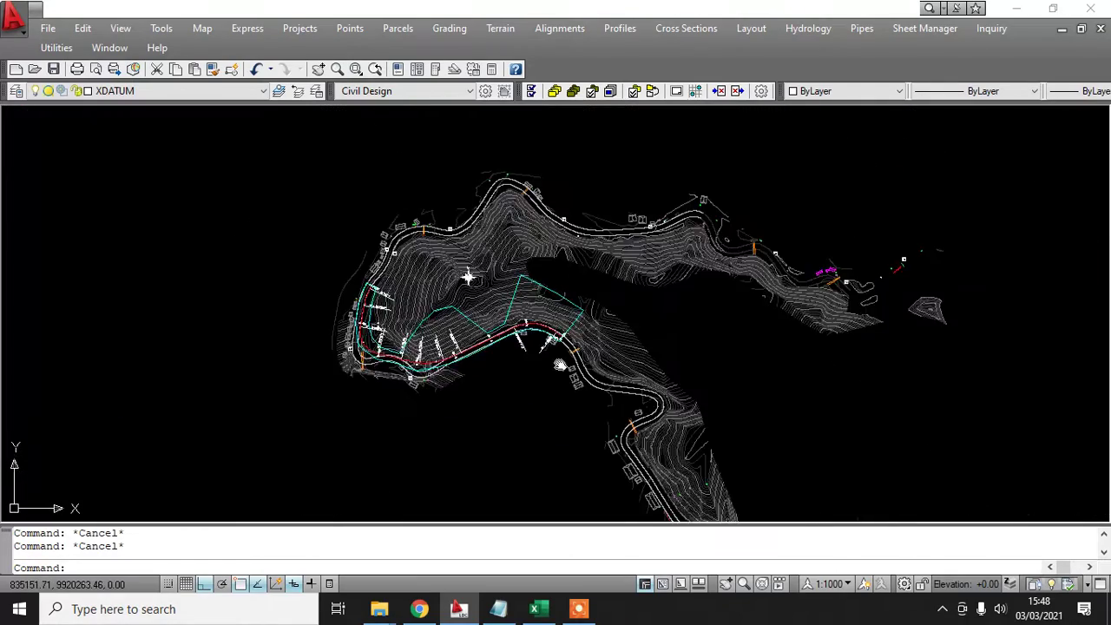
{"action": "middle_click_drag", "start_coordinate": [560, 365], "coordinate": [368, 535]}
{"action": "scroll", "coordinate": [634, 283], "scroll_direction": "down", "scroll_amount": 2}
{"action": "mouse_move", "coordinate": [634, 287]}
{"action": "middle_mouse_down"}
{"action": "mouse_move", "coordinate": [472, 391]}
{"action": "mouse_move", "coordinate": [420, 403]}
{"action": "middle_mouse_up"}
{"action": "scroll", "coordinate": [697, 307], "scroll_direction": "up", "scroll_amount": 6}
{"action": "middle_click_drag", "start_coordinate": [498, 386], "coordinate": [430, 323]}
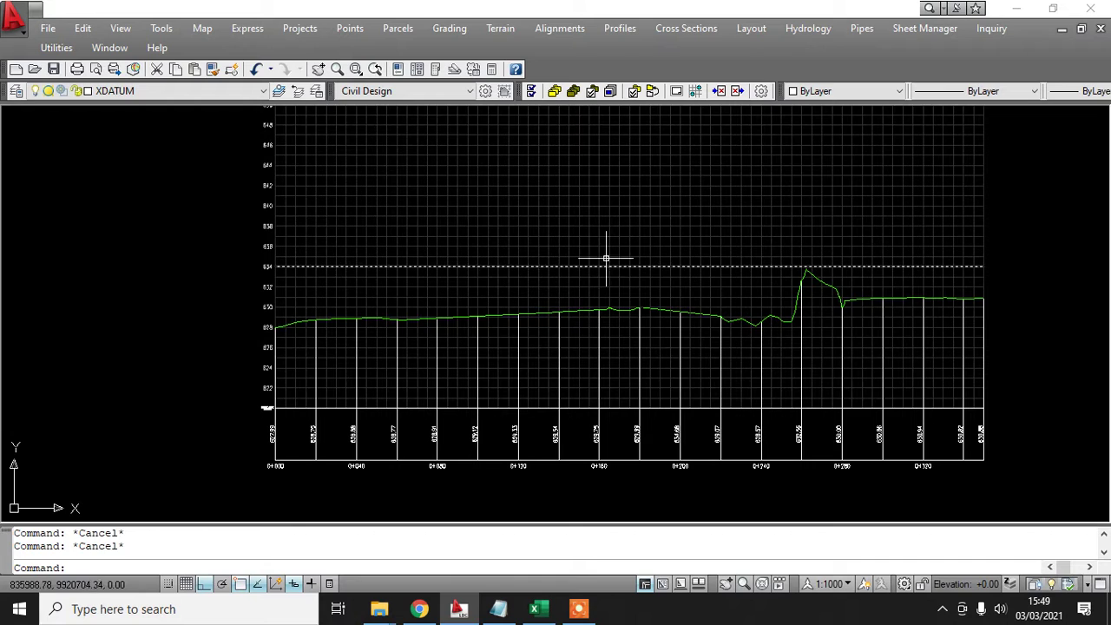
- Check the MENUBAR system variable and the list of available workspaces without changing either
{"action": "left_click", "coordinate": [620, 28]}
{"action": "left_click", "coordinate": [620, 28]}
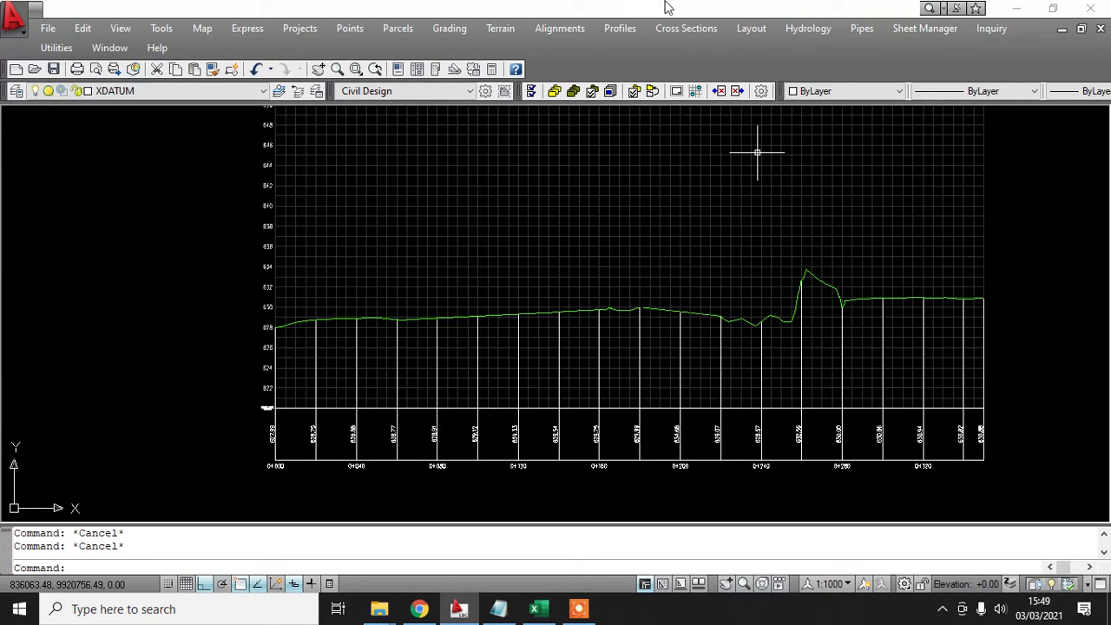
{"action": "type", "text": "MENU"}
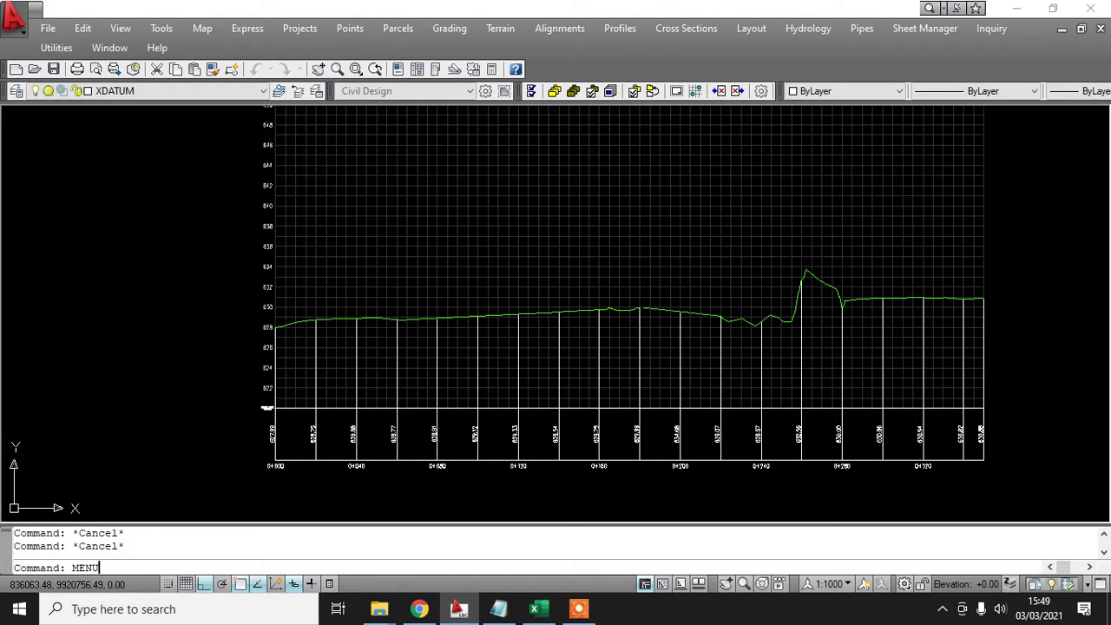
{"action": "key", "text": "Return"}
{"action": "type", "text": "B"}
{"action": "key", "text": "Escape"}
{"action": "key", "text": "Escape"}
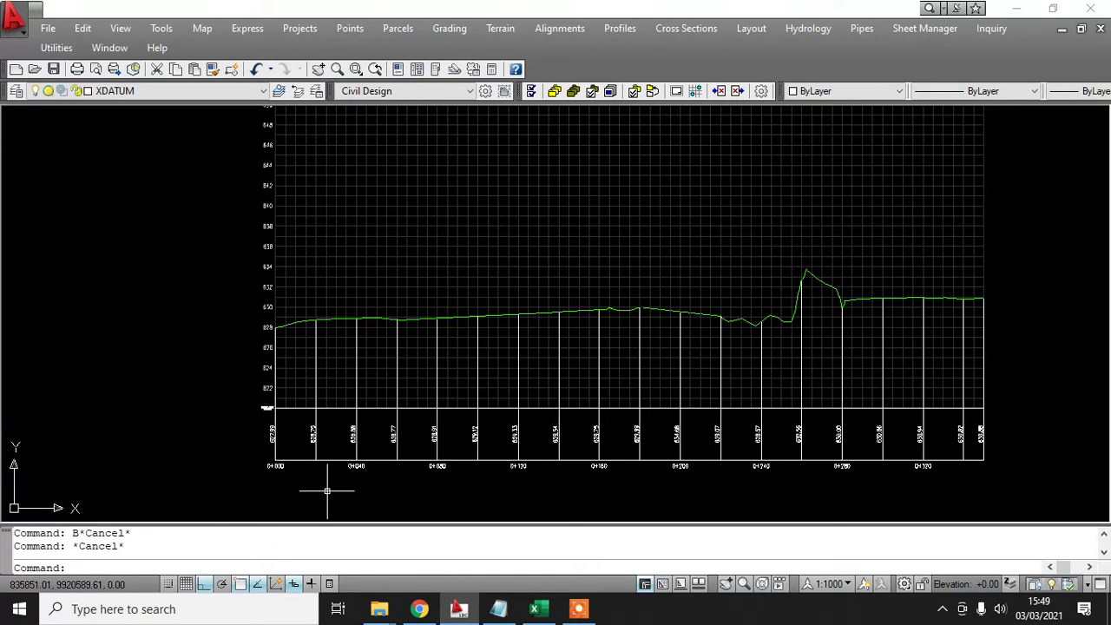
{"action": "left_click", "coordinate": [327, 491]}
{"action": "key", "text": "Escape"}
{"action": "type", "text": "M"}
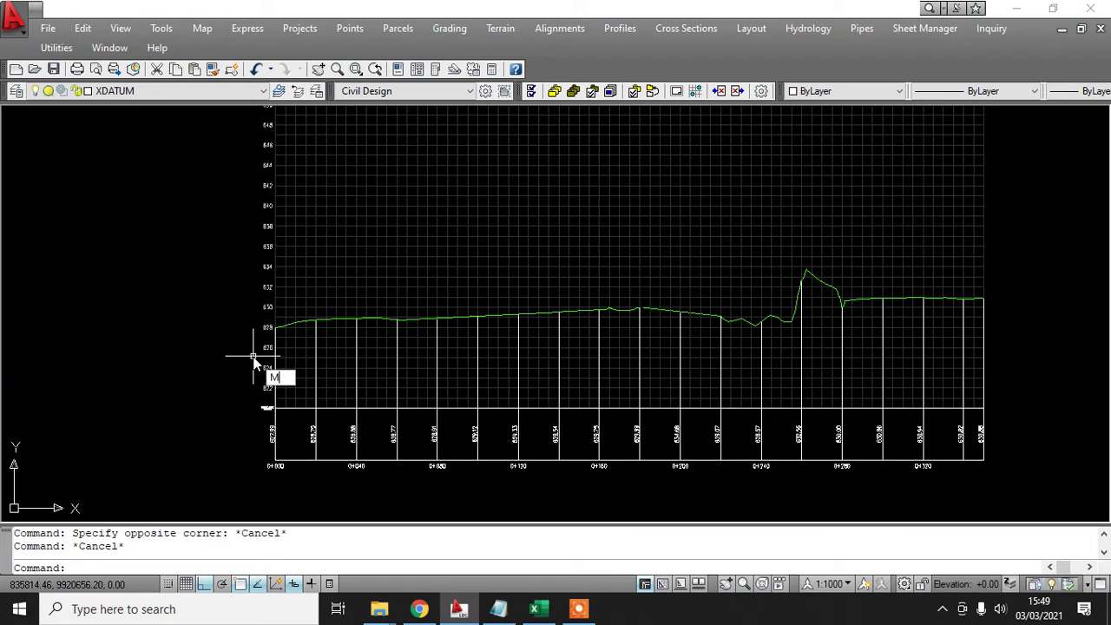
{"action": "type", "text": "ENUBAR"}
{"action": "key", "text": "Return"}
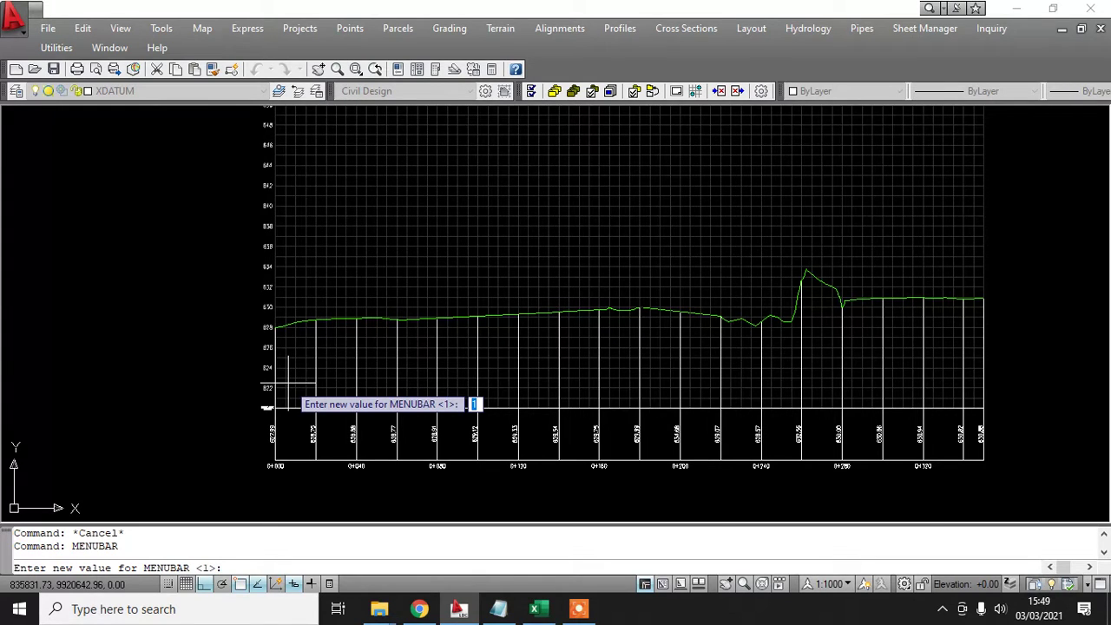
{"action": "key", "text": "Escape"}
{"action": "key", "text": "Escape"}
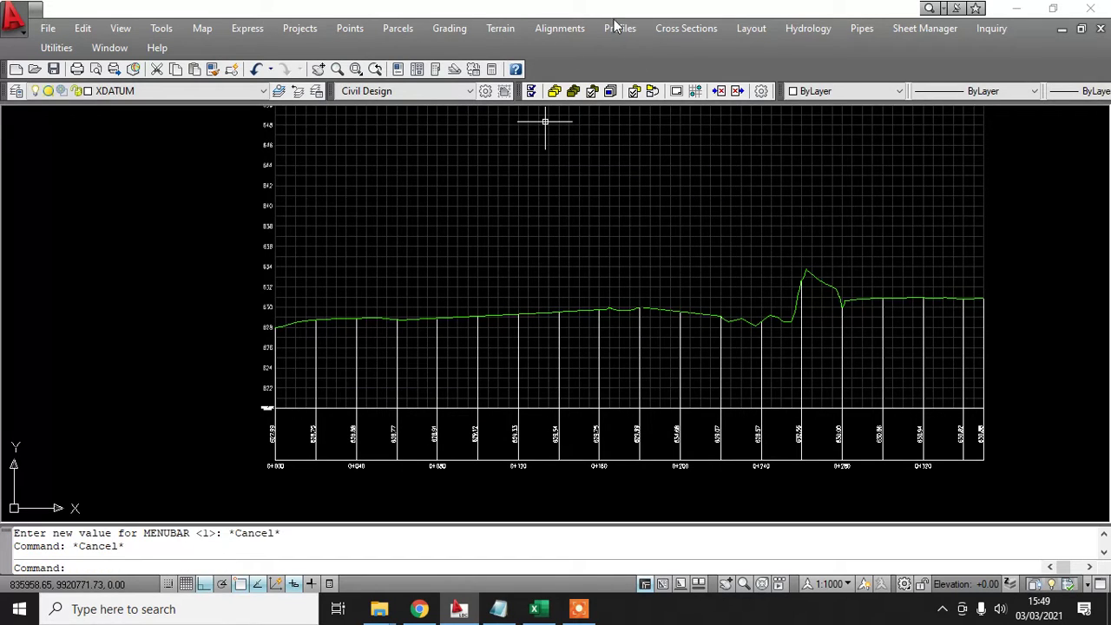
{"action": "left_click", "coordinate": [396, 91]}
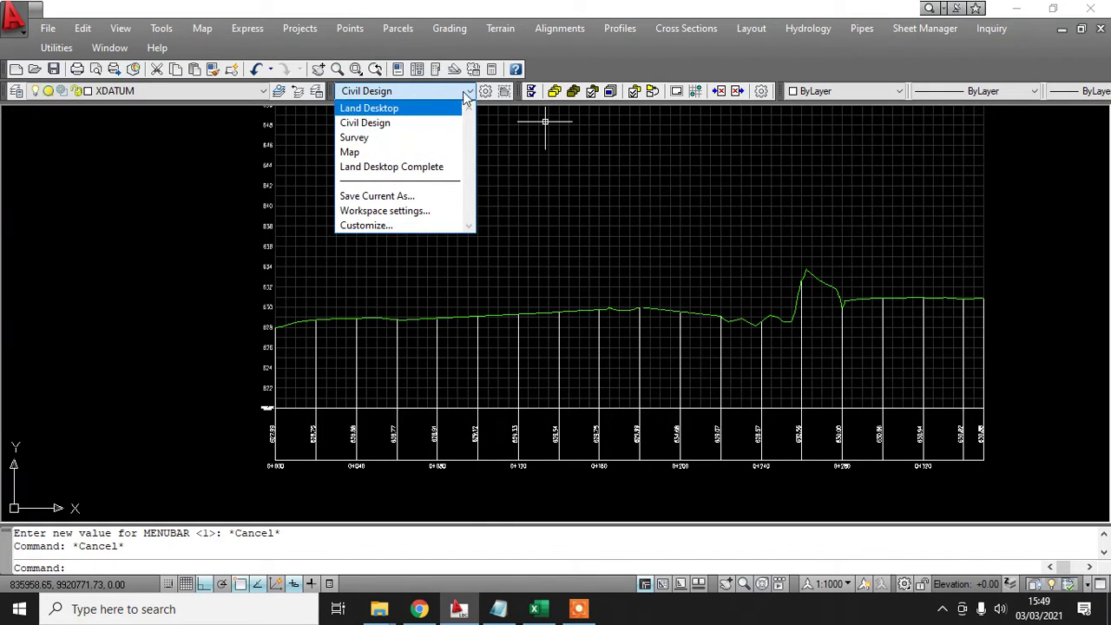
{"action": "left_click", "coordinate": [484, 139]}
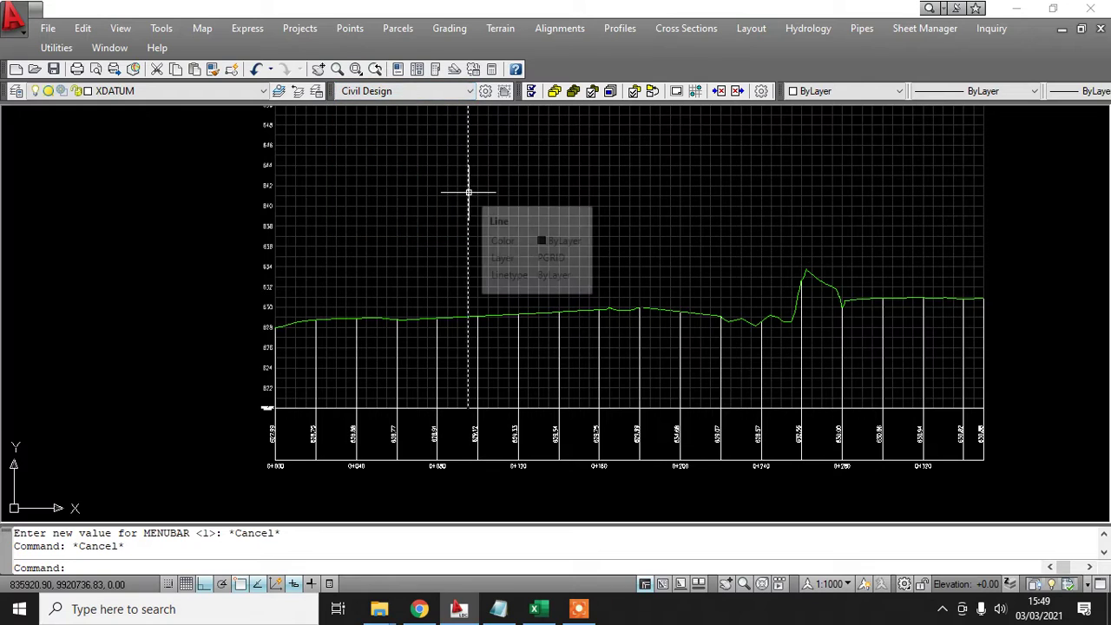
- Set the current layer for the finished-ground centerline tangents to PFGC
{"action": "left_click", "coordinate": [642, 31]}
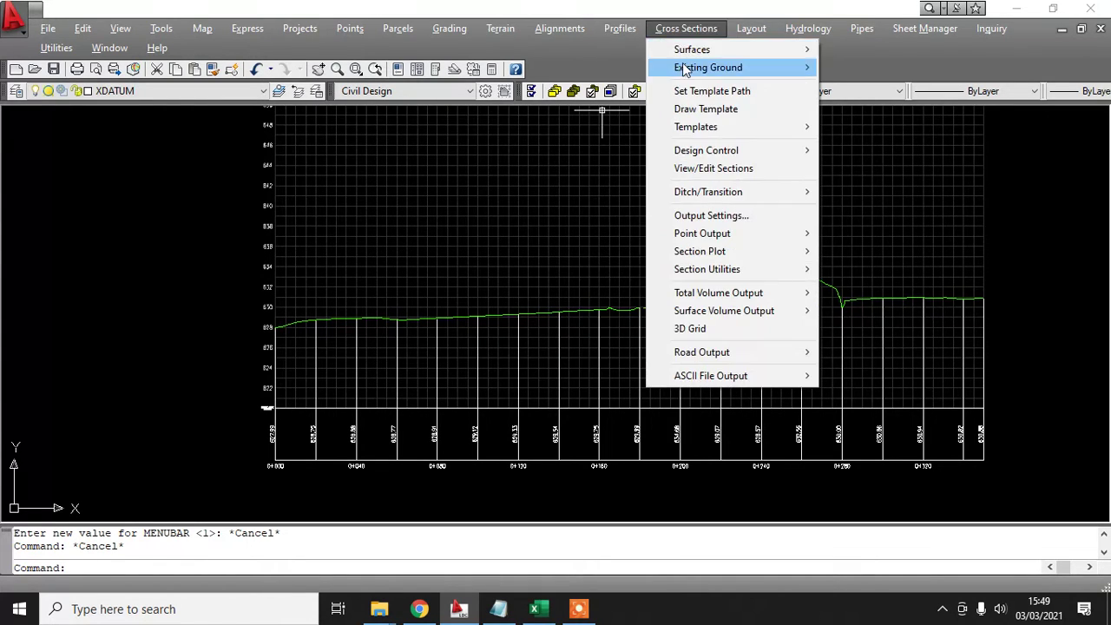
{"action": "mouse_move", "coordinate": [650, 209]}
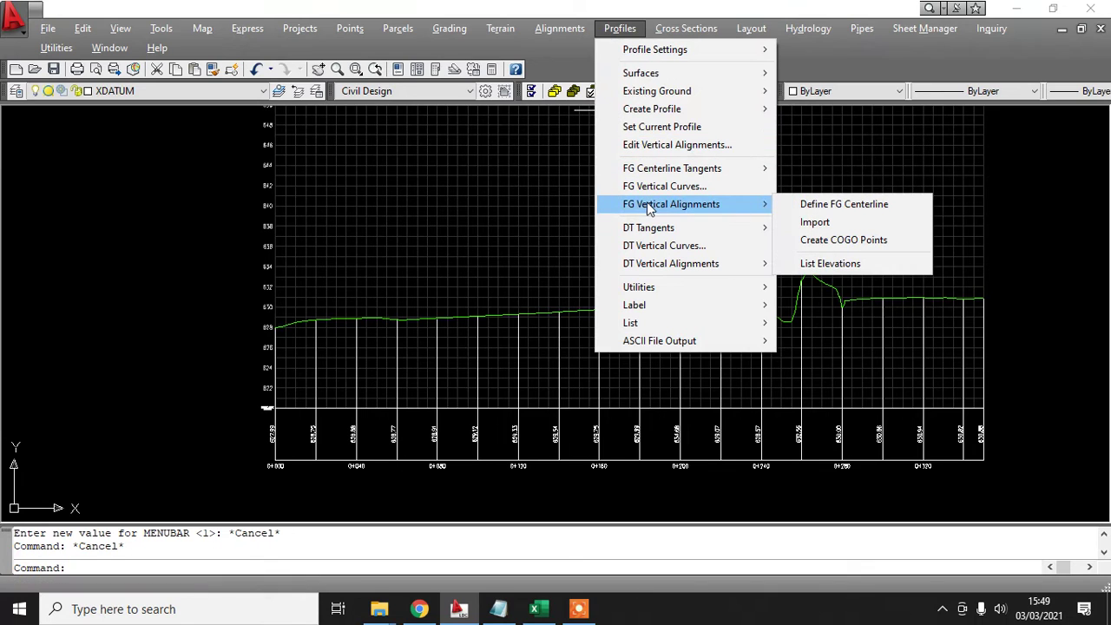
{"action": "mouse_move", "coordinate": [662, 174]}
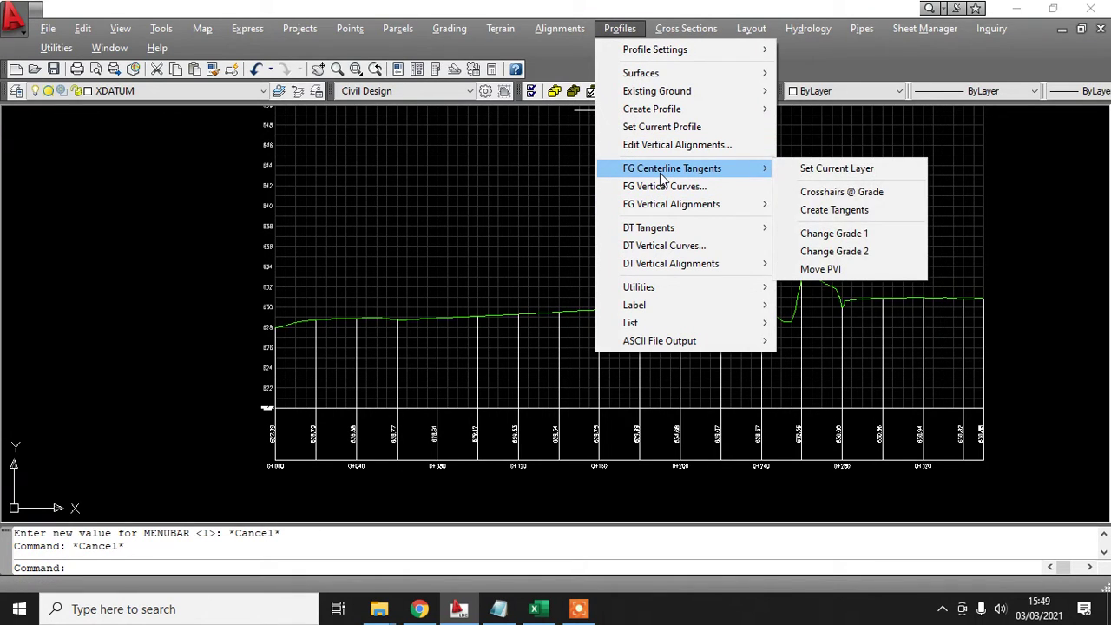
{"action": "left_click", "coordinate": [794, 174]}
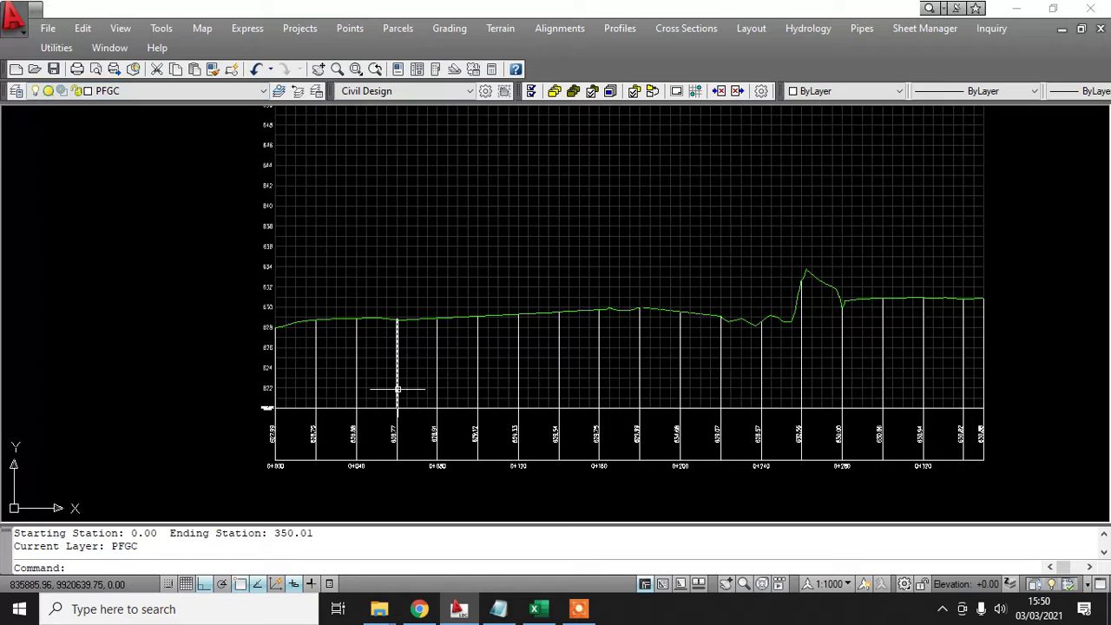
{"action": "left_click", "coordinate": [620, 28]}
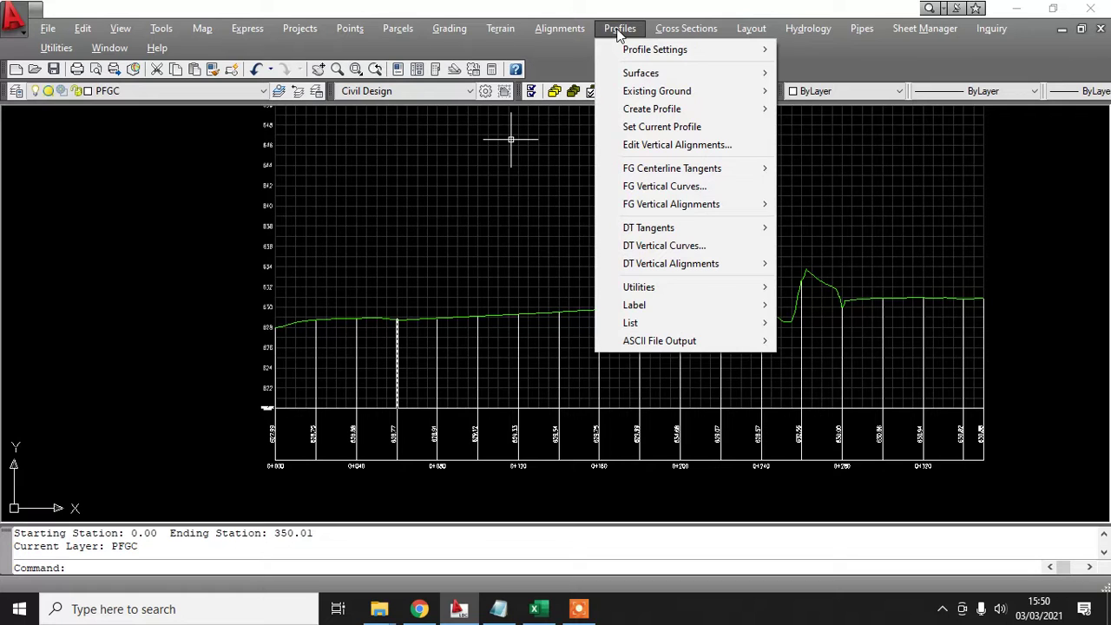
{"action": "mouse_move", "coordinate": [717, 168]}
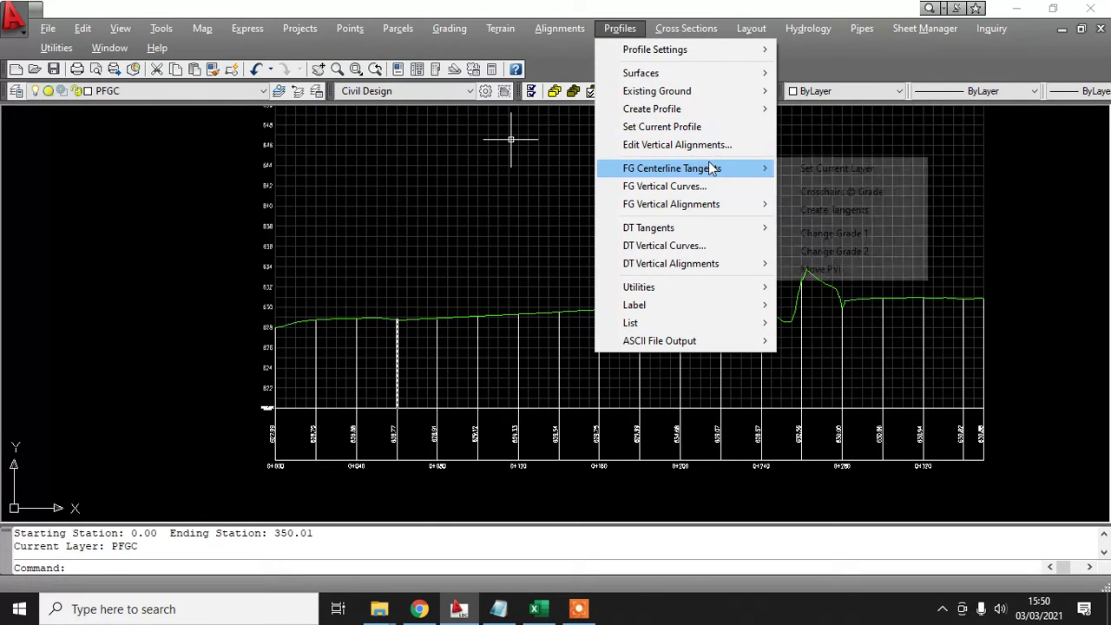
{"action": "left_click", "coordinate": [446, 240]}
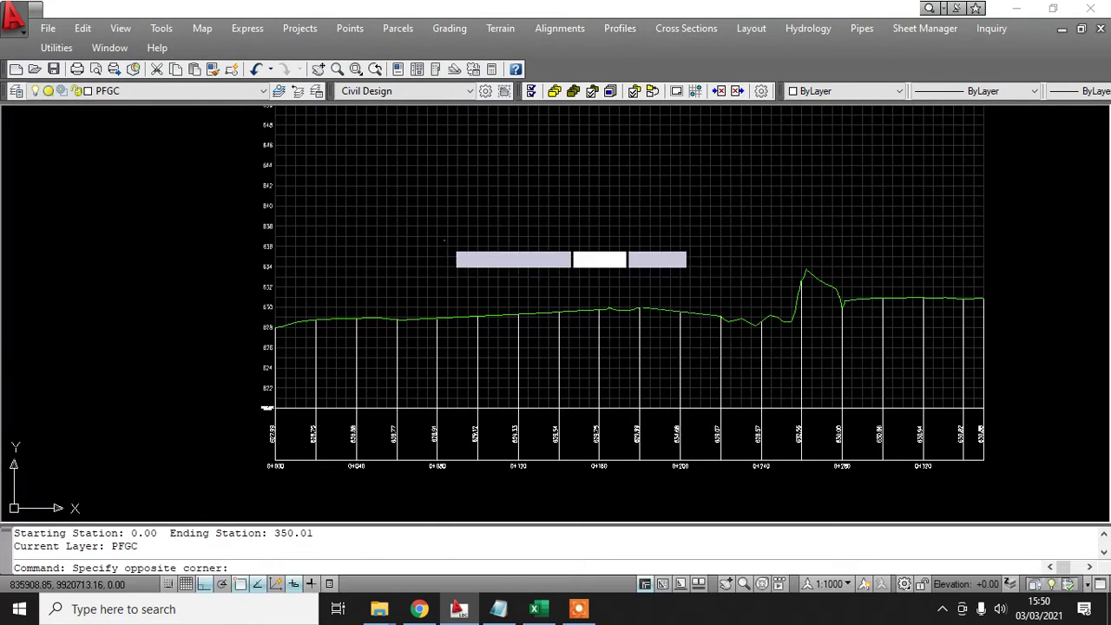
{"action": "left_click", "coordinate": [457, 245]}
{"action": "scroll", "coordinate": [213, 340], "scroll_direction": "up", "scroll_amount": 4}
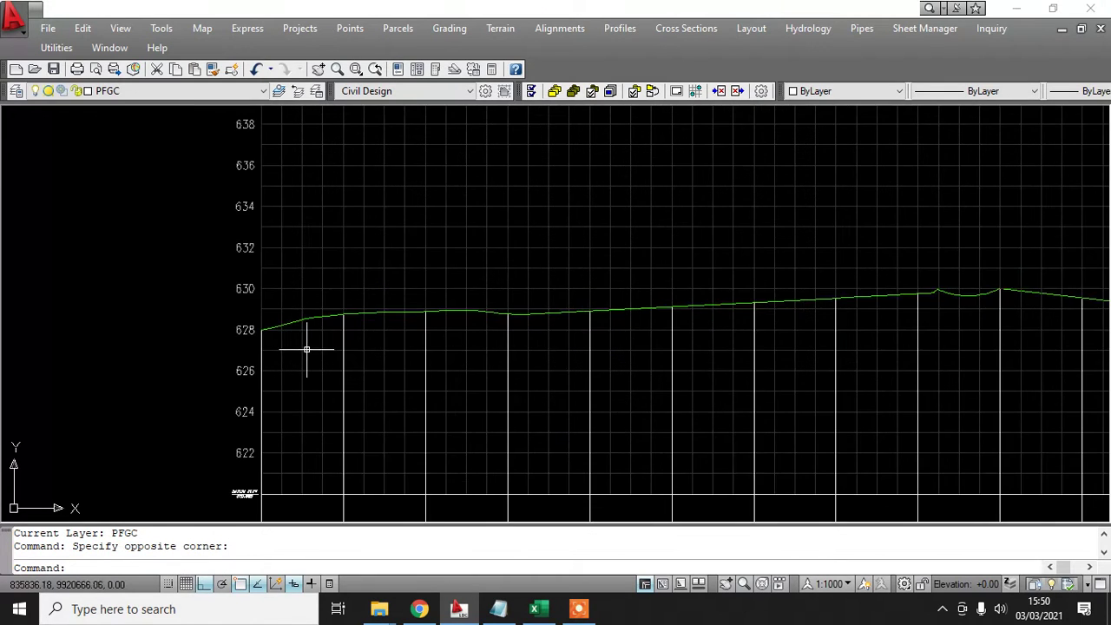
{"action": "scroll", "coordinate": [303, 305], "scroll_direction": "down", "scroll_amount": 2}
{"action": "middle_click_drag", "start_coordinate": [356, 328], "coordinate": [330, 329]}
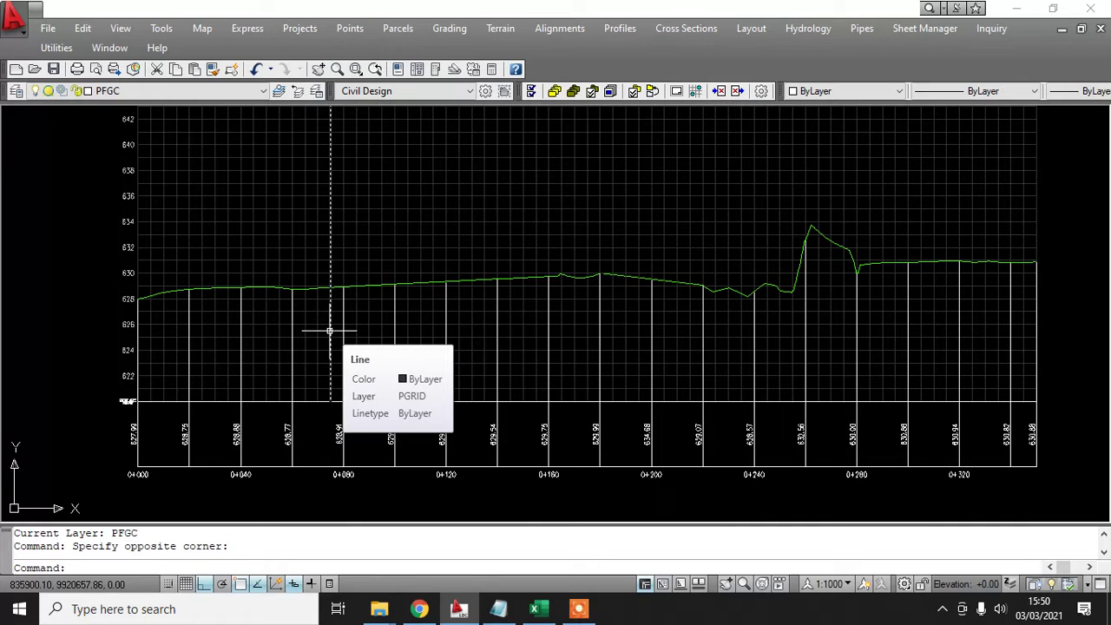
{"action": "left_click", "coordinate": [454, 278]}
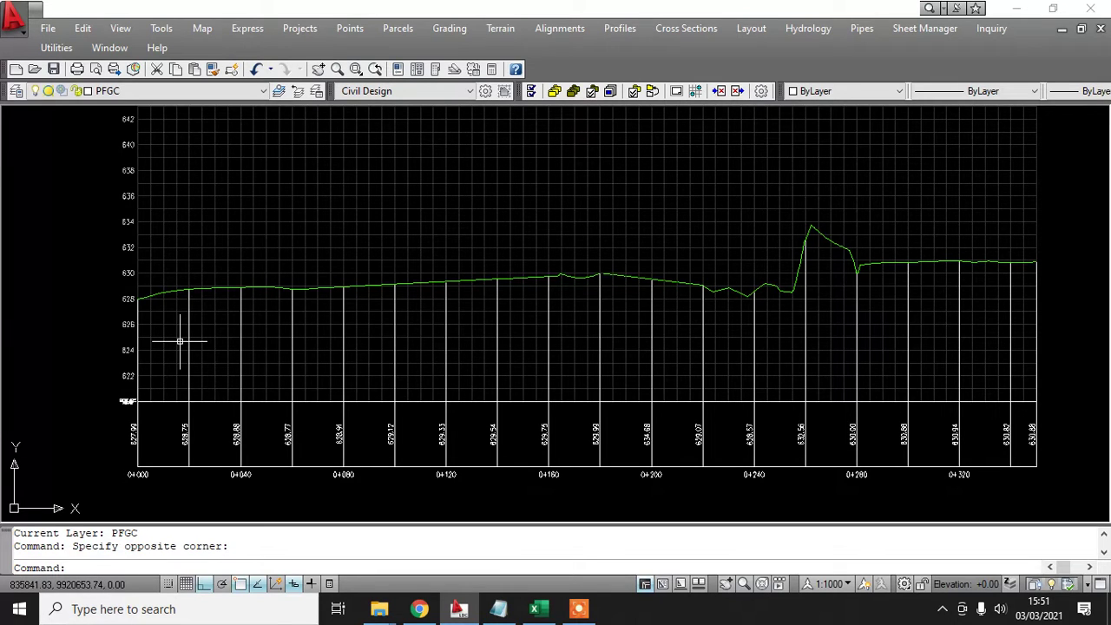
- Draw trial tangent lines with ortho off from the ground line's start through about 626 at 0+156 and 628 at 0+300 to its end
{"action": "type", "text": "L"}
{"action": "key", "text": "Return"}
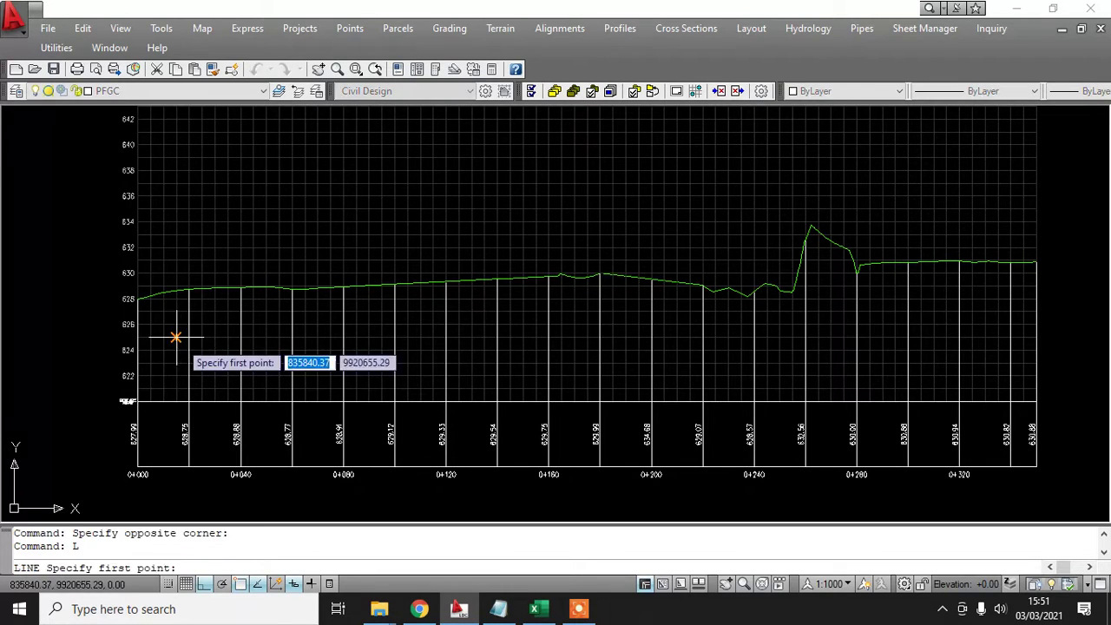
{"action": "left_click", "coordinate": [146, 298]}
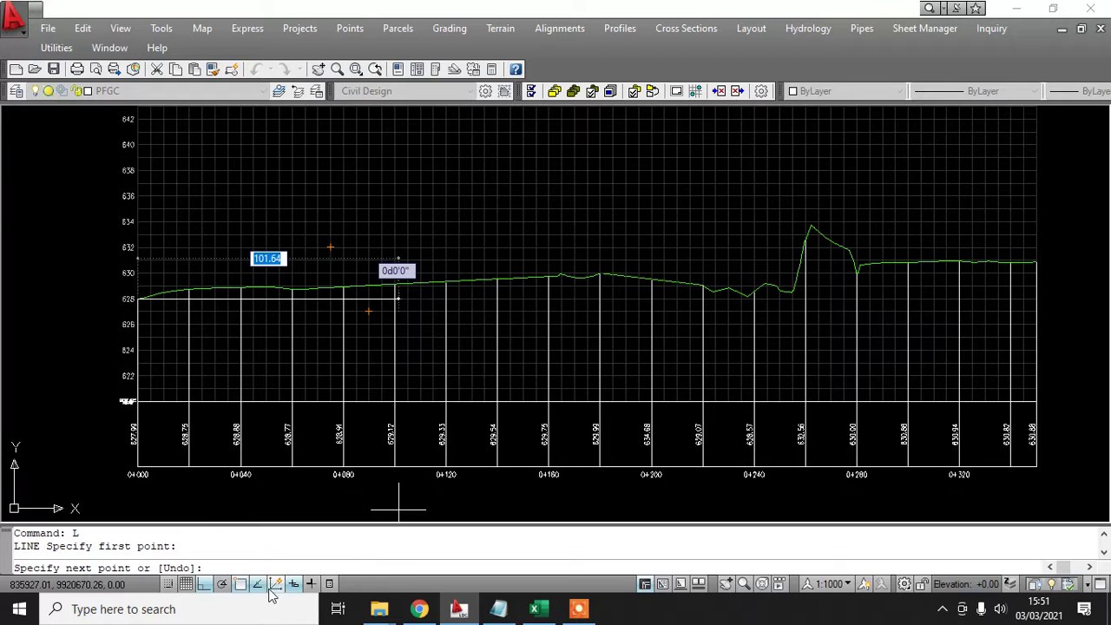
{"action": "left_click", "coordinate": [205, 584]}
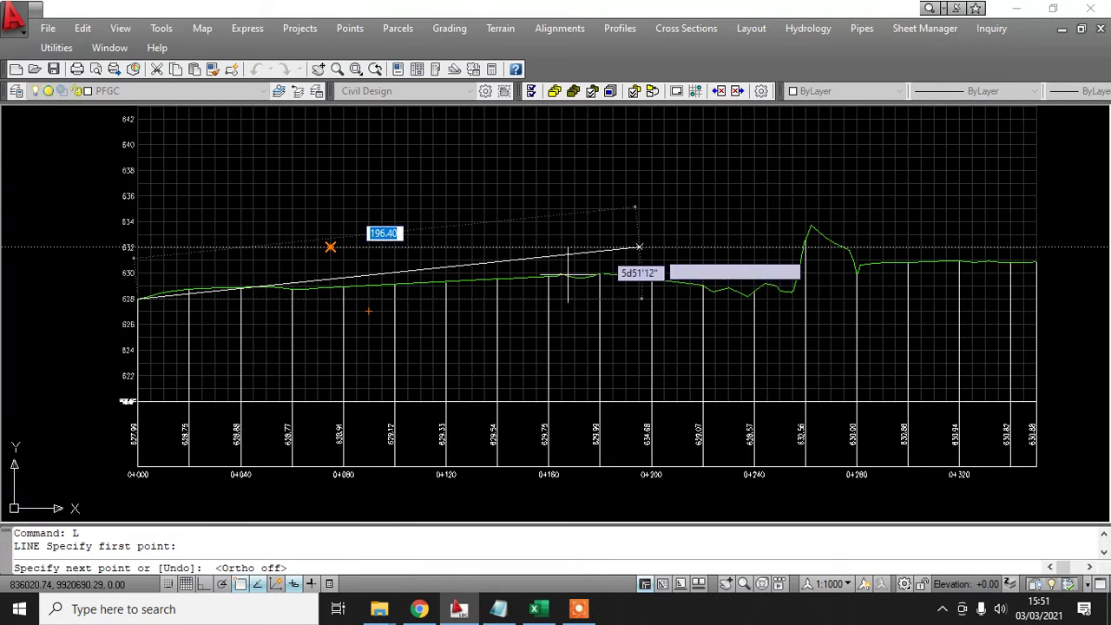
{"action": "left_click", "coordinate": [535, 324]}
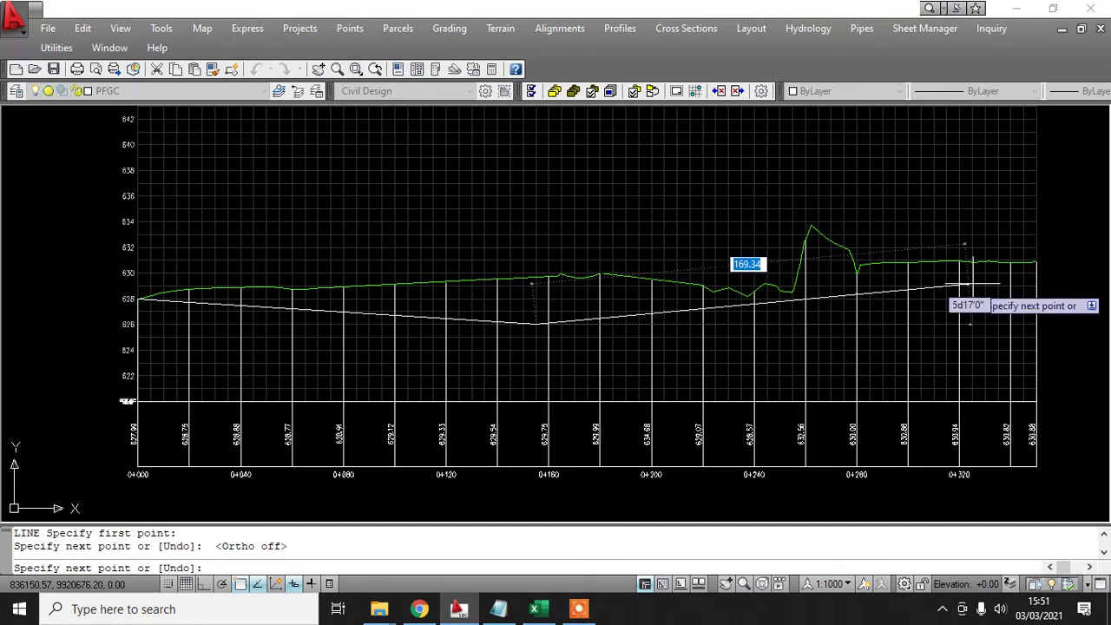
{"action": "left_click", "coordinate": [914, 298]}
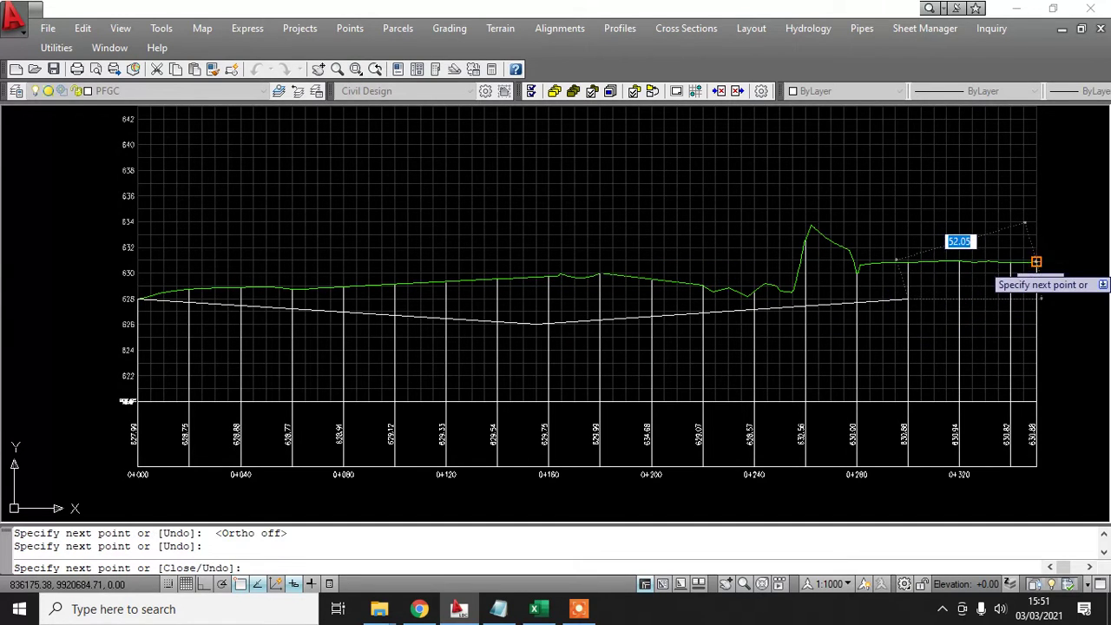
{"action": "left_click", "coordinate": [1036, 263]}
{"action": "key", "text": "Escape"}
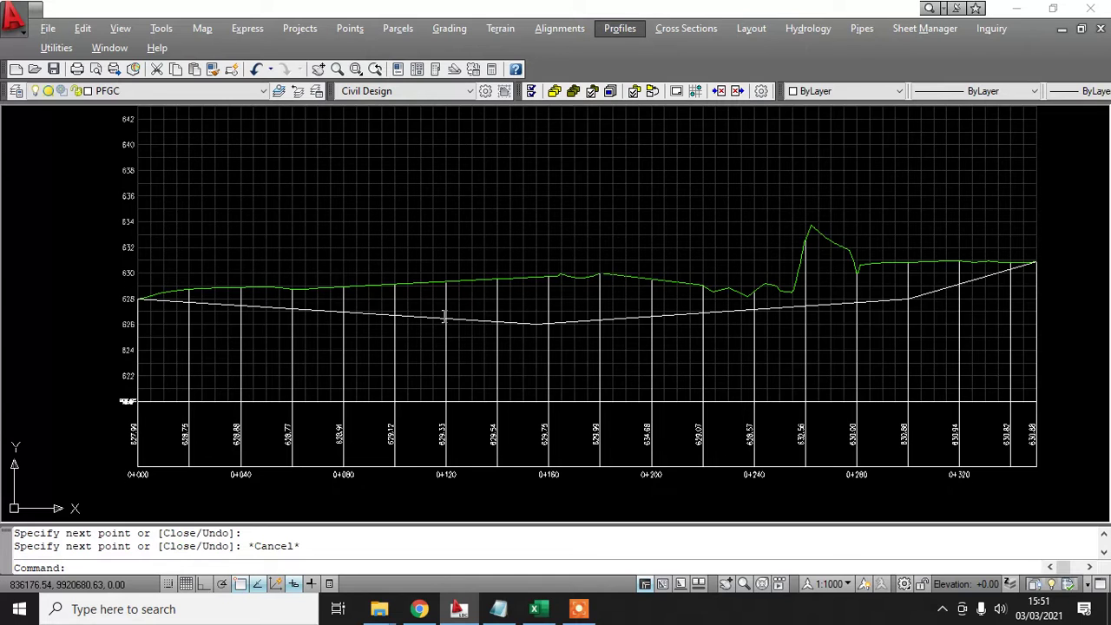
- Erase the three trial tangent lines below the existing ground profile
{"action": "scroll", "coordinate": [521, 317], "scroll_direction": "down", "scroll_amount": 2}
{"action": "scroll", "coordinate": [521, 330], "scroll_direction": "up", "scroll_amount": 3}
{"action": "scroll", "coordinate": [409, 340], "scroll_direction": "down", "scroll_amount": 3}
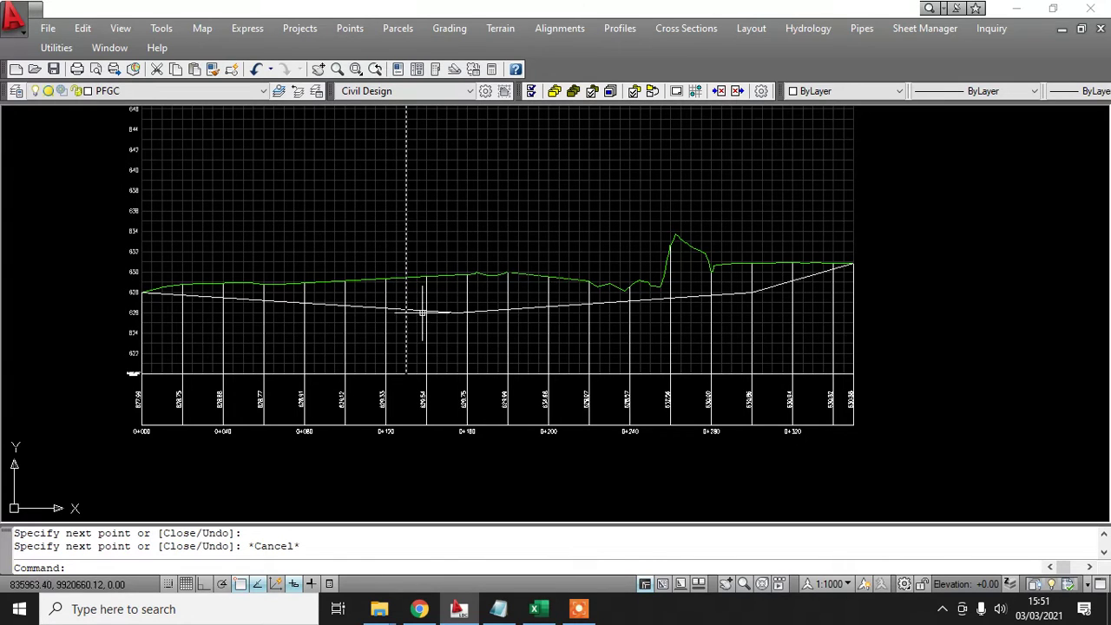
{"action": "left_click", "coordinate": [487, 310]}
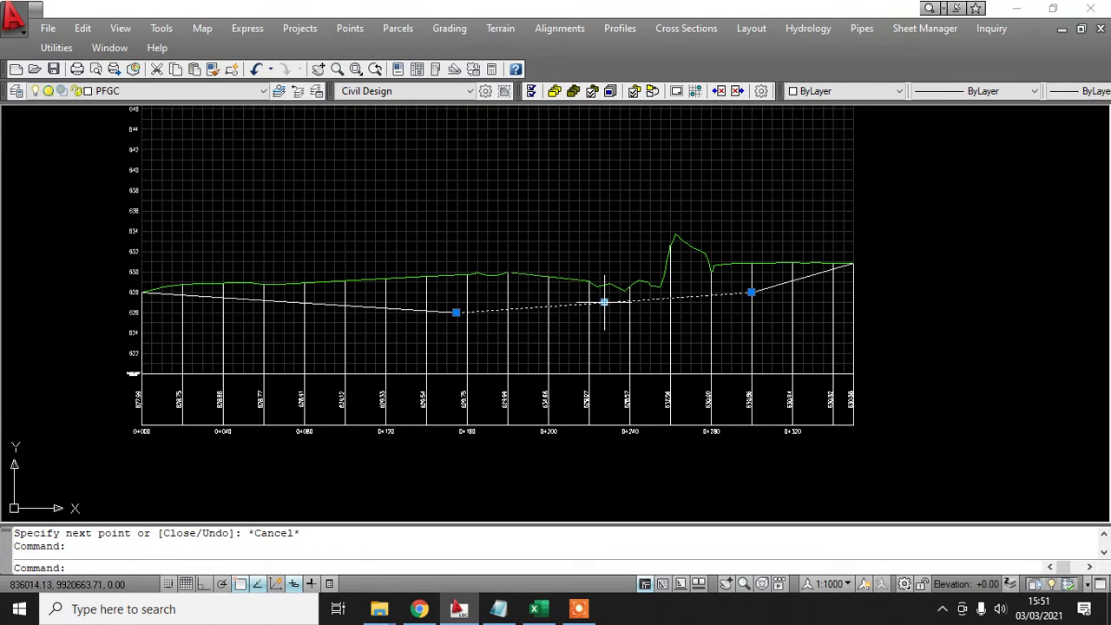
{"action": "left_click", "coordinate": [777, 285]}
{"action": "key", "text": "Delete"}
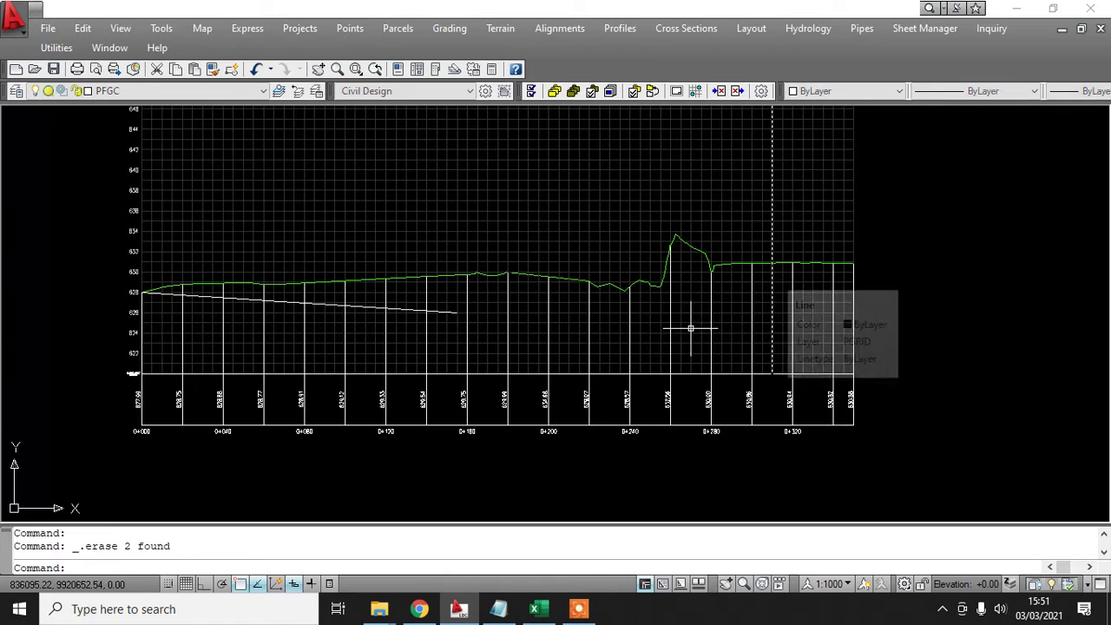
{"action": "left_click", "coordinate": [390, 309]}
{"action": "key", "text": "Delete"}
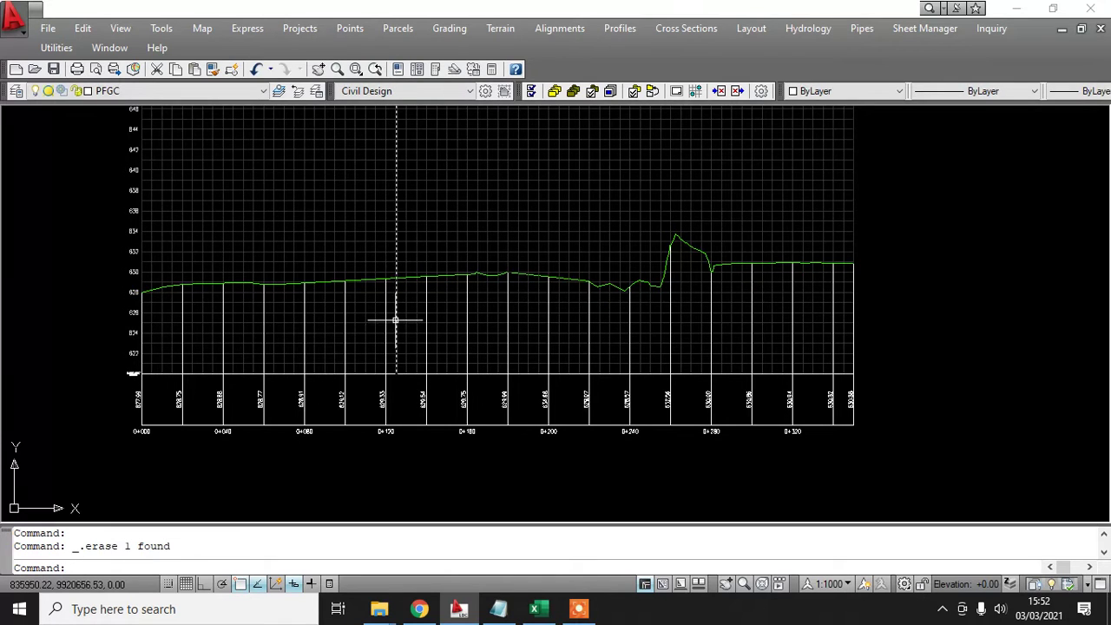
- Draw three trial tangents from the ground line's start through about 631 at 0+120 and 627 at 0+275 to its end, and erase them
{"action": "type", "text": "L"}
{"action": "key", "text": "Return"}
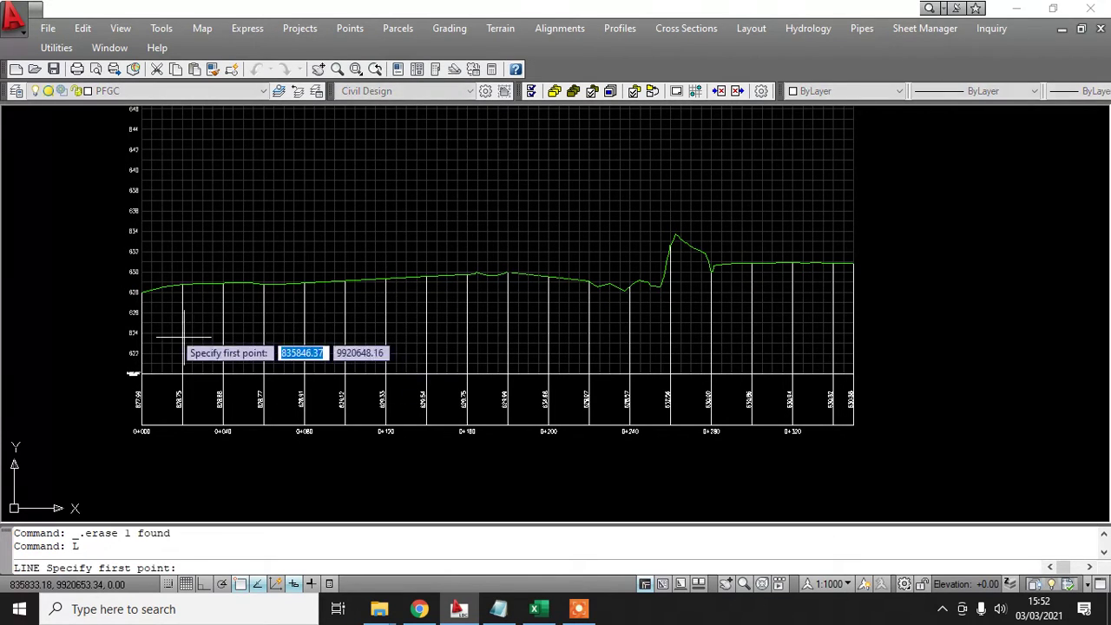
{"action": "left_click", "coordinate": [142, 292]}
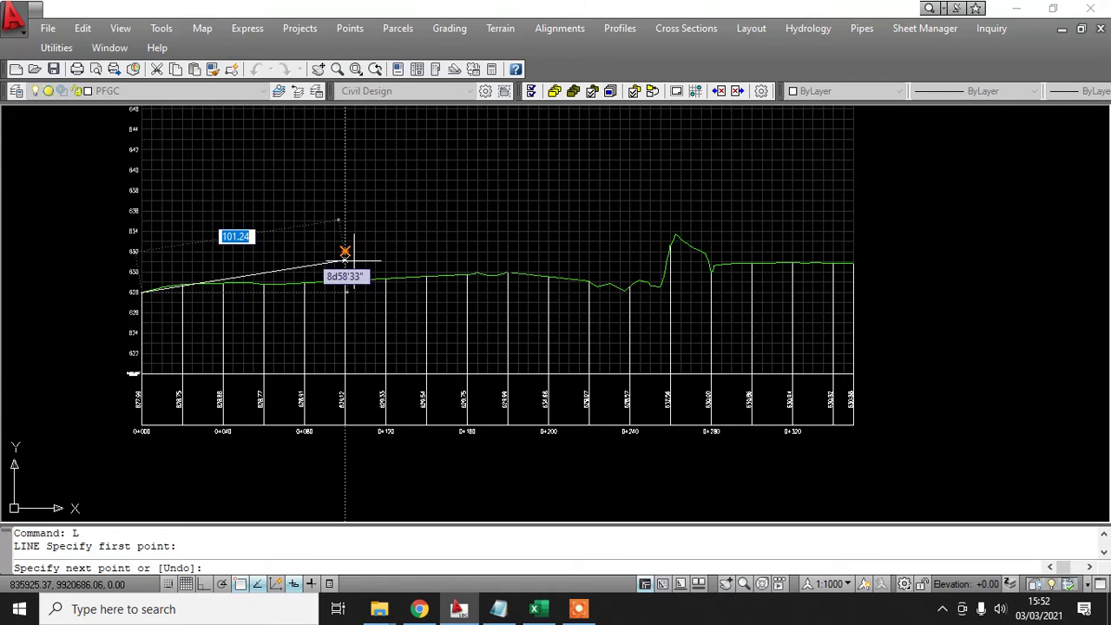
{"action": "left_click", "coordinate": [384, 260]}
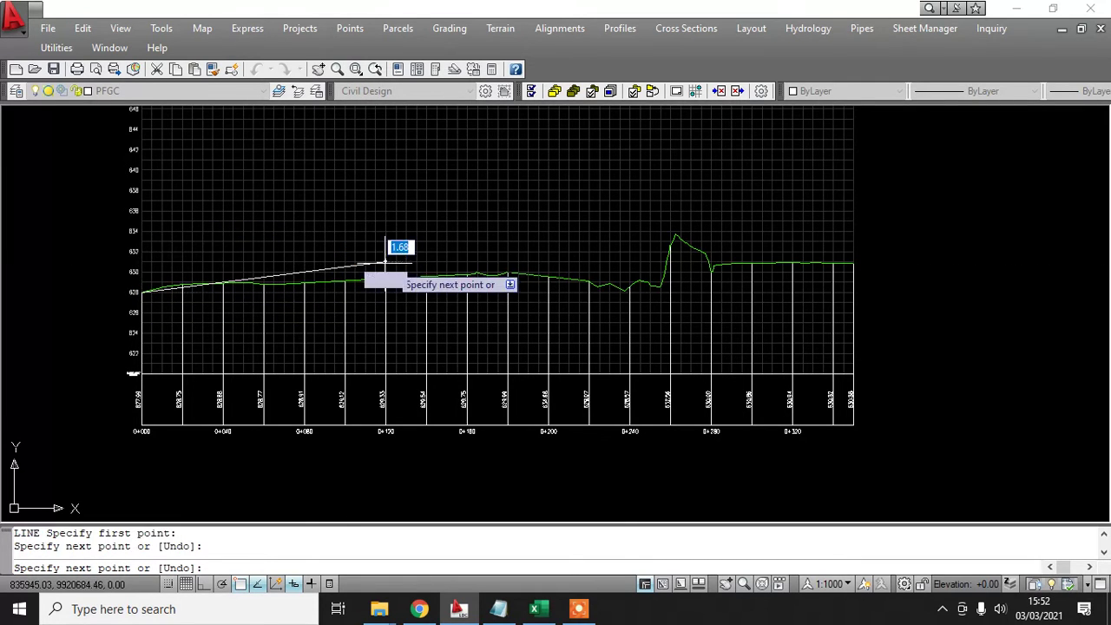
{"action": "left_click", "coordinate": [701, 303]}
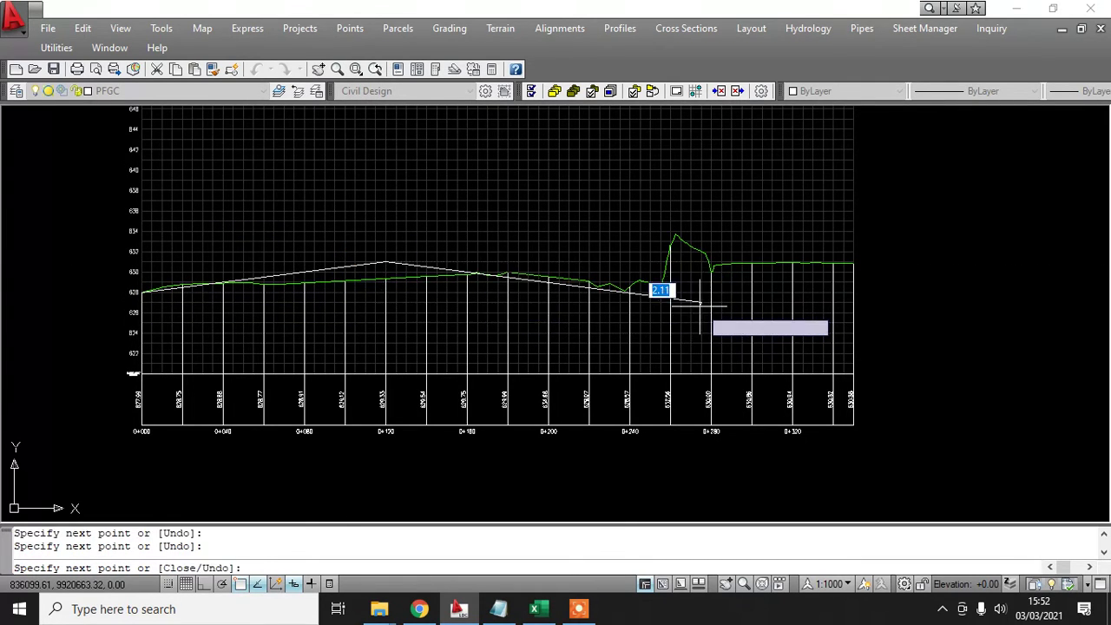
{"action": "left_click", "coordinate": [853, 263]}
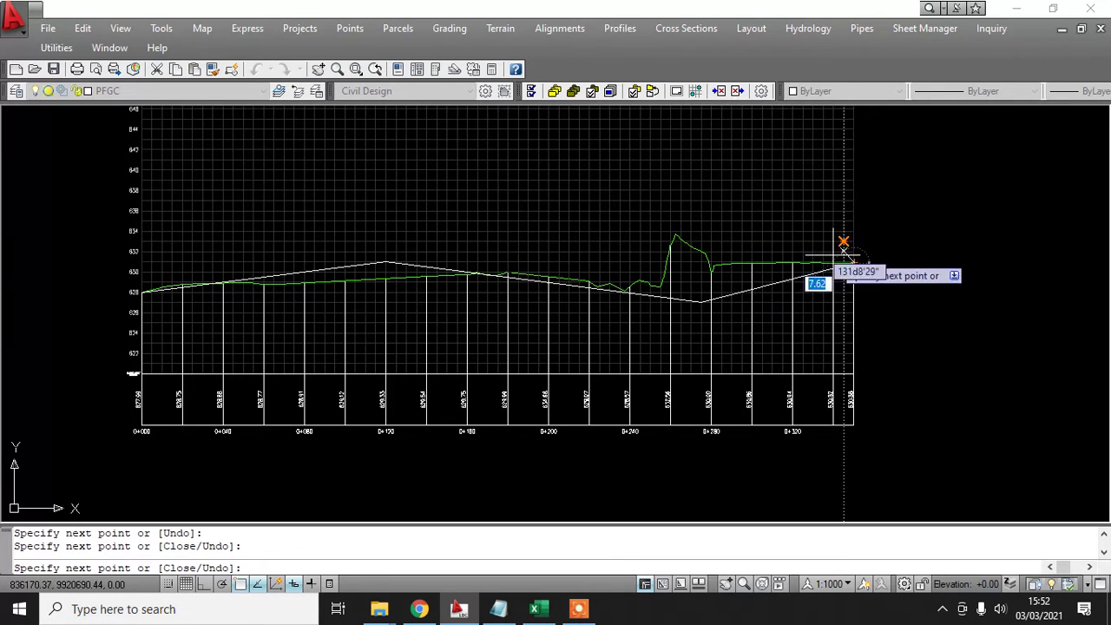
{"action": "key", "text": "Escape"}
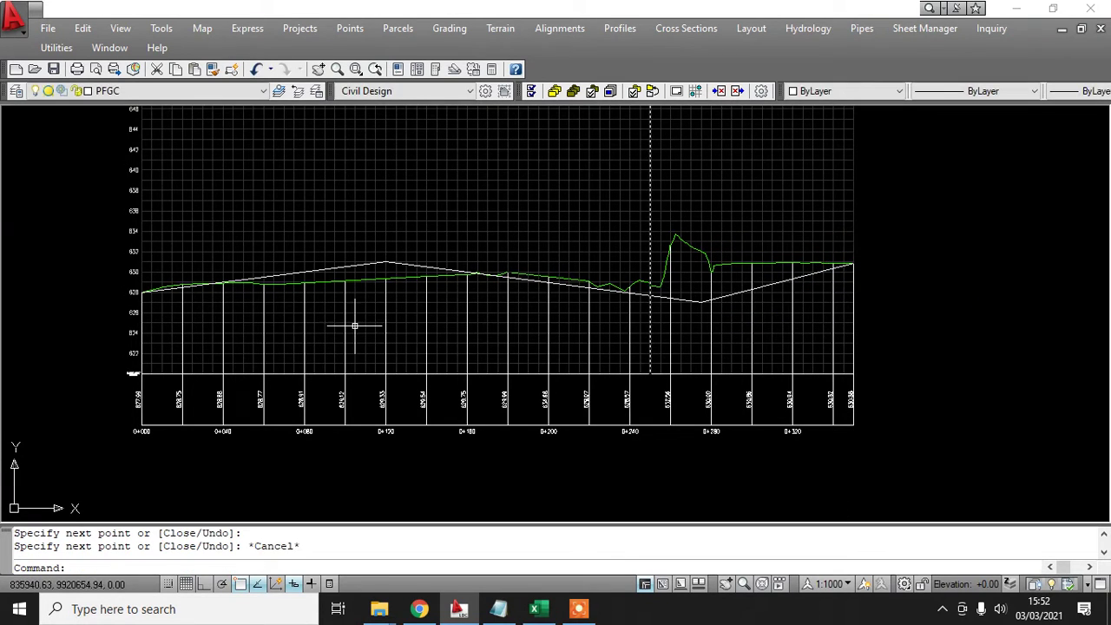
{"action": "left_click", "coordinate": [368, 262]}
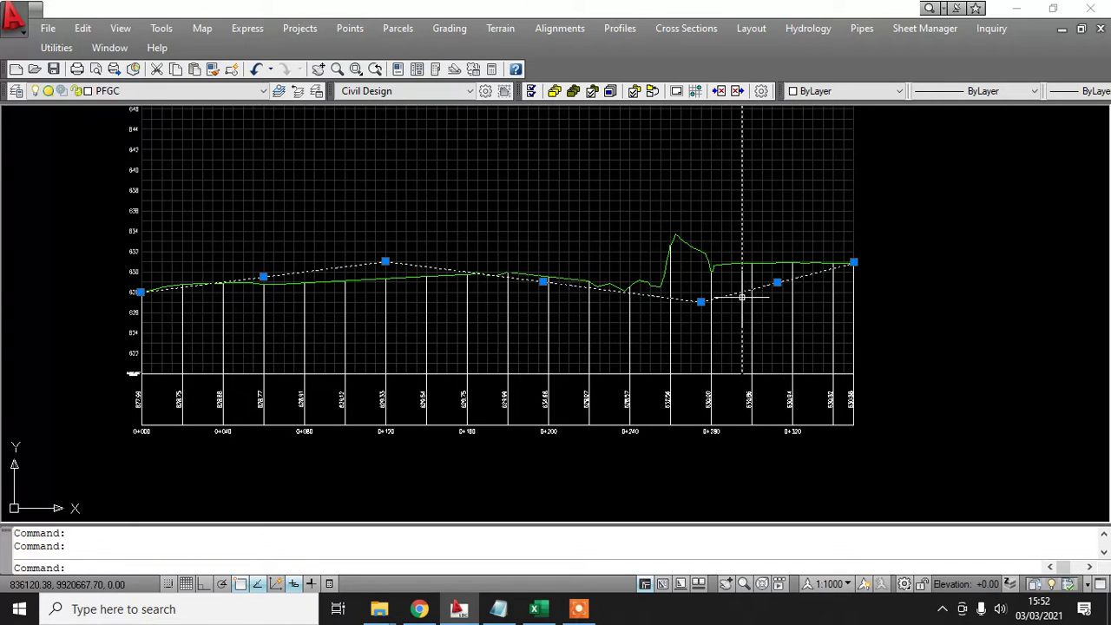
{"action": "key", "text": "Delete"}
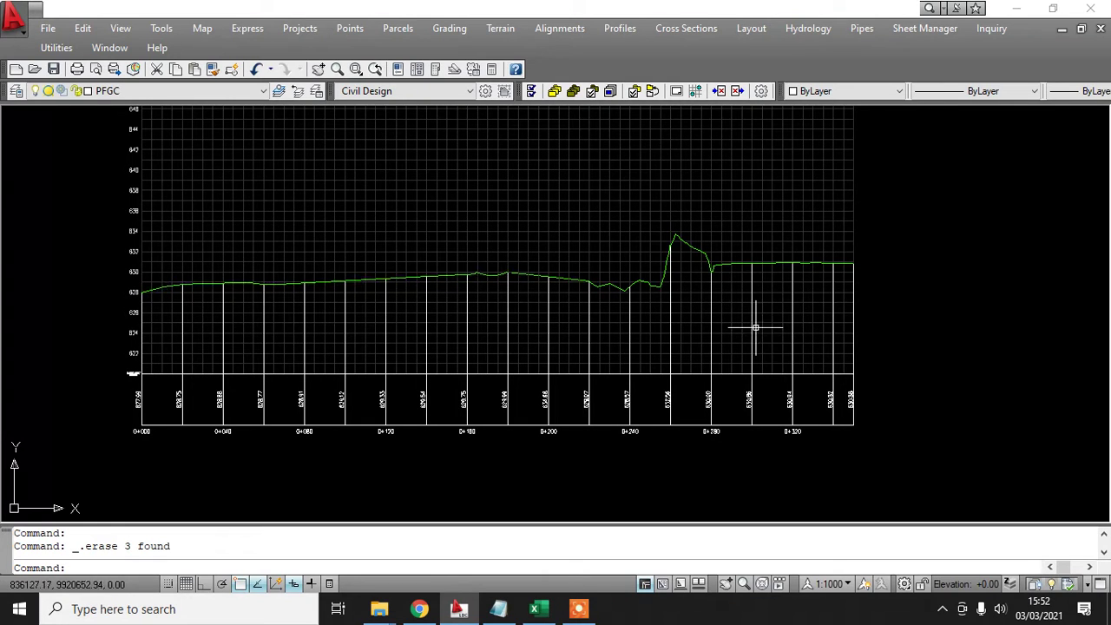
- Draw the first tangent line from the ground profile's start at 0+000 to the ground line at station 0+060
{"action": "type", "text": "L"}
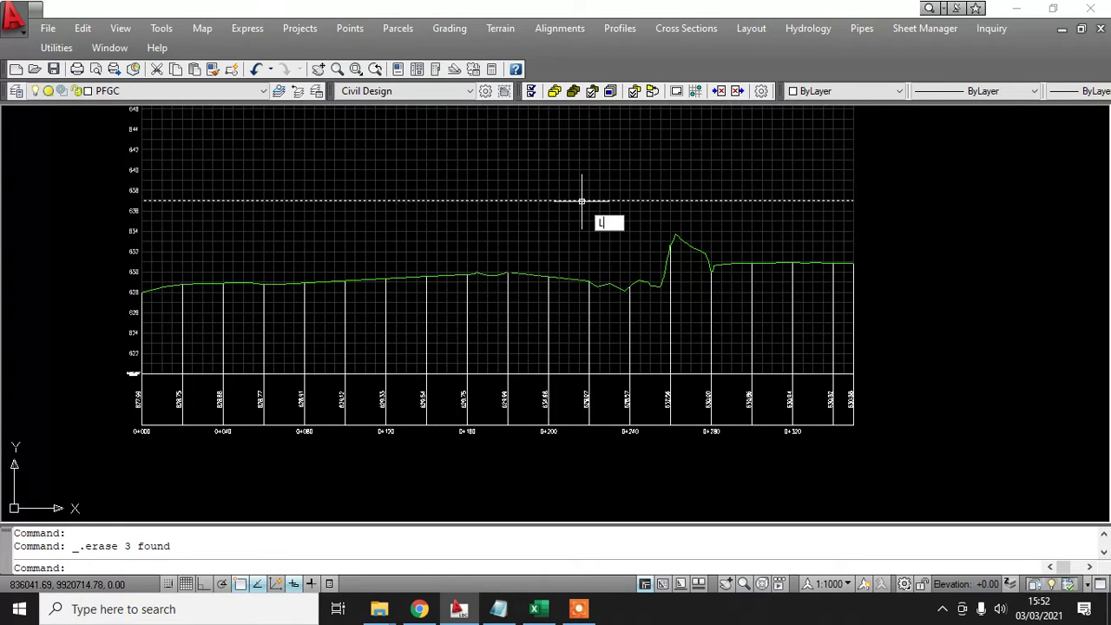
{"action": "key", "text": "Return"}
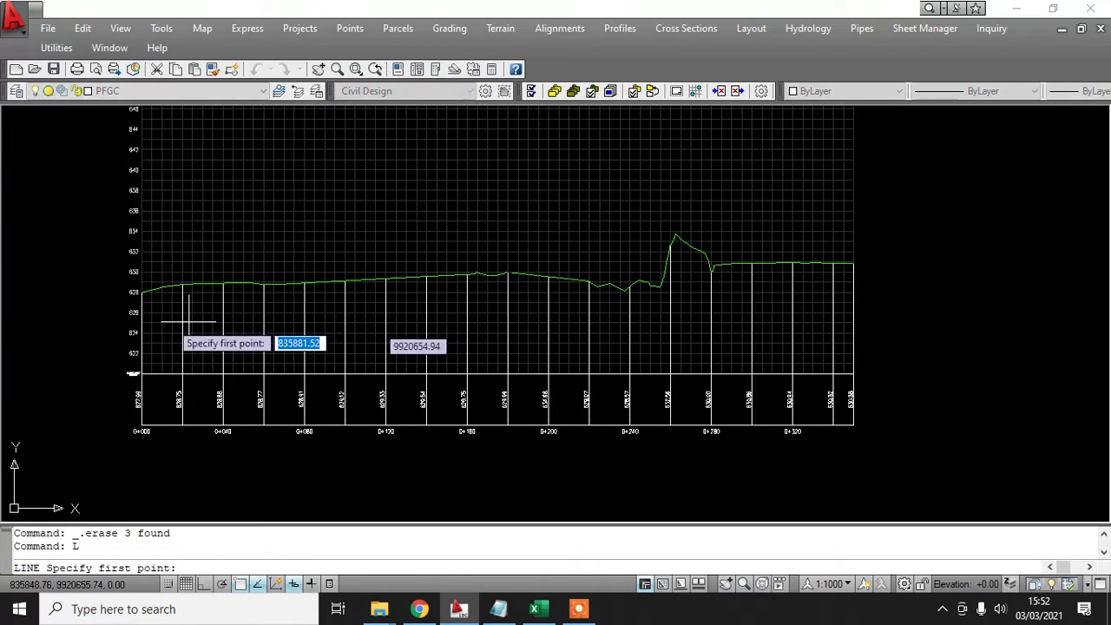
{"action": "scroll", "coordinate": [145, 291], "scroll_direction": "up", "scroll_amount": 5}
{"action": "left_click", "coordinate": [145, 286]}
{"action": "scroll", "coordinate": [107, 312], "scroll_direction": "down", "scroll_amount": 2}
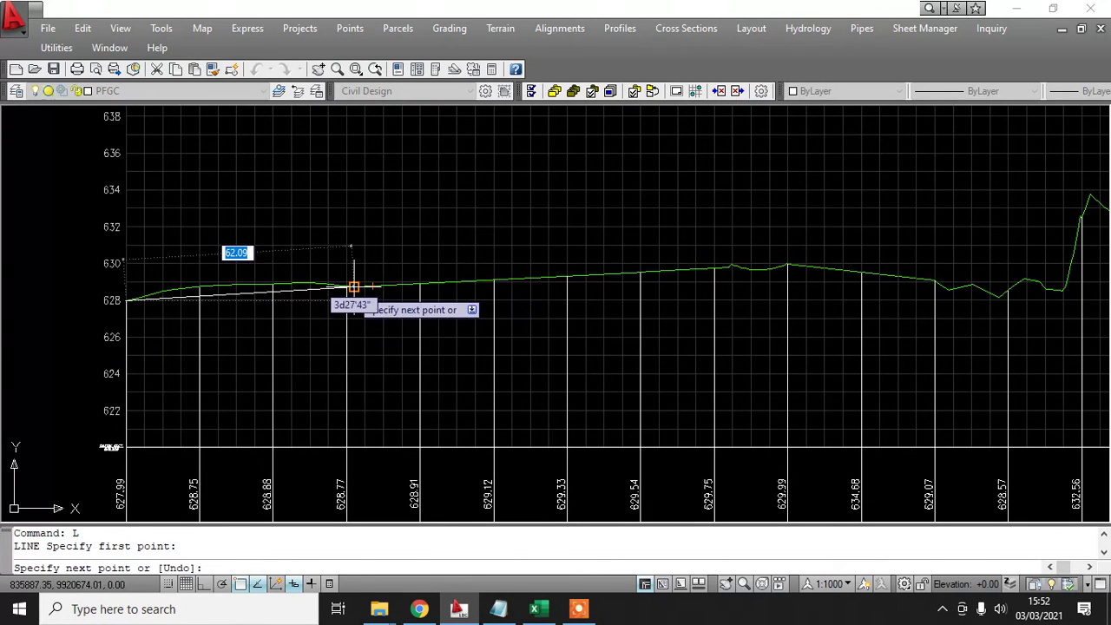
{"action": "left_click", "coordinate": [348, 287]}
- Continue with a second tangent to the ground line at 0+160, undoing the point tried at 0+140
{"action": "scroll", "coordinate": [534, 286], "scroll_direction": "down", "scroll_amount": 1}
{"action": "scroll", "coordinate": [535, 286], "scroll_direction": "up", "scroll_amount": 3}
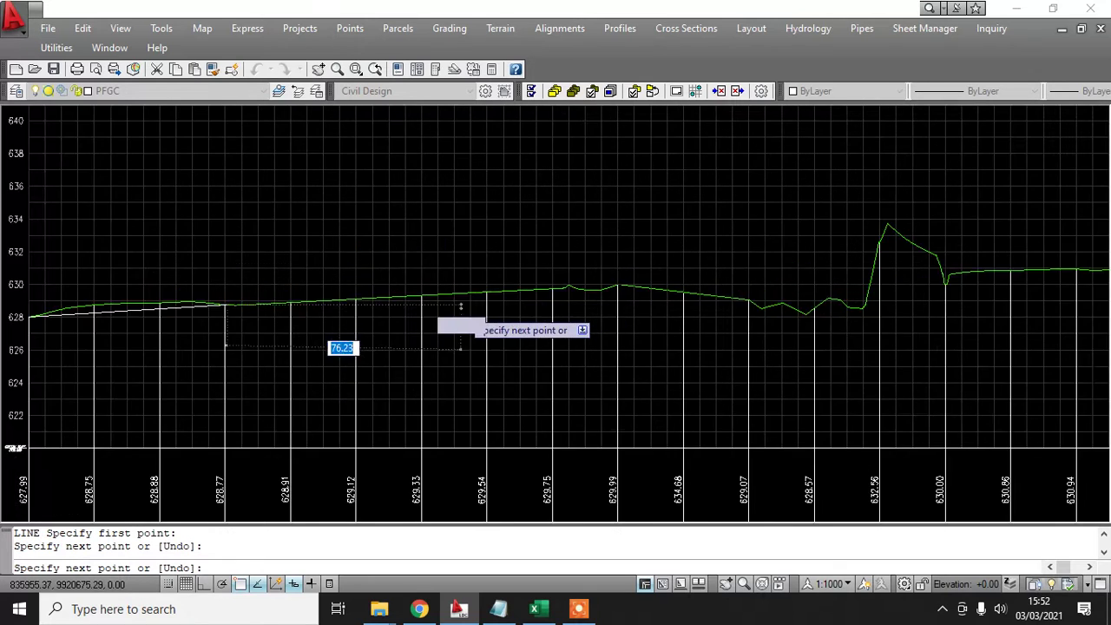
{"action": "left_click", "coordinate": [495, 284]}
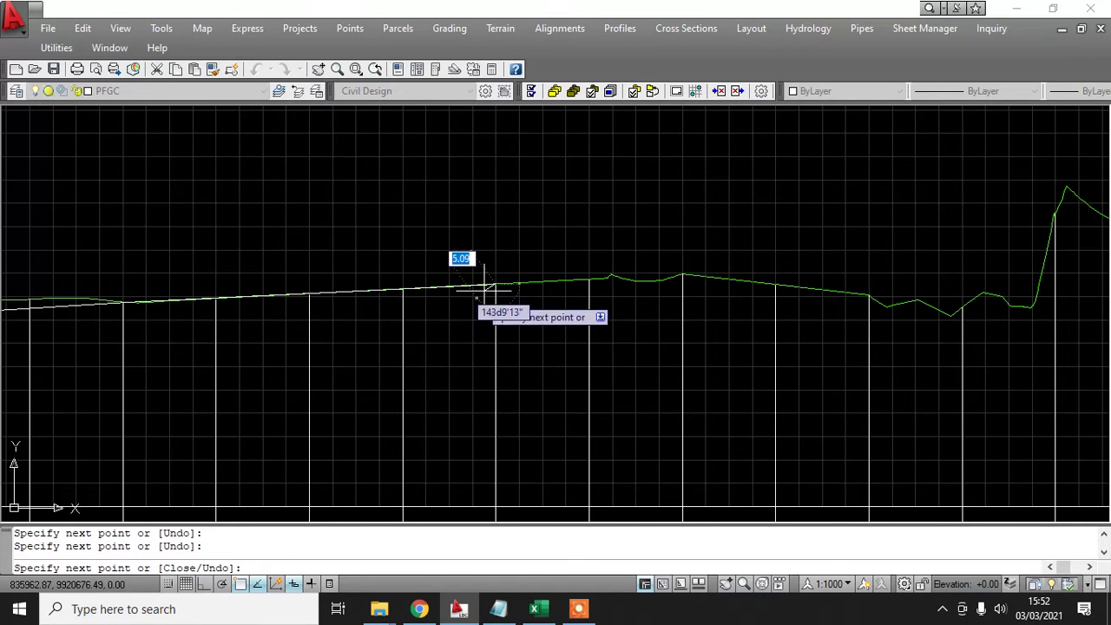
{"action": "key", "text": "ctrl+z"}
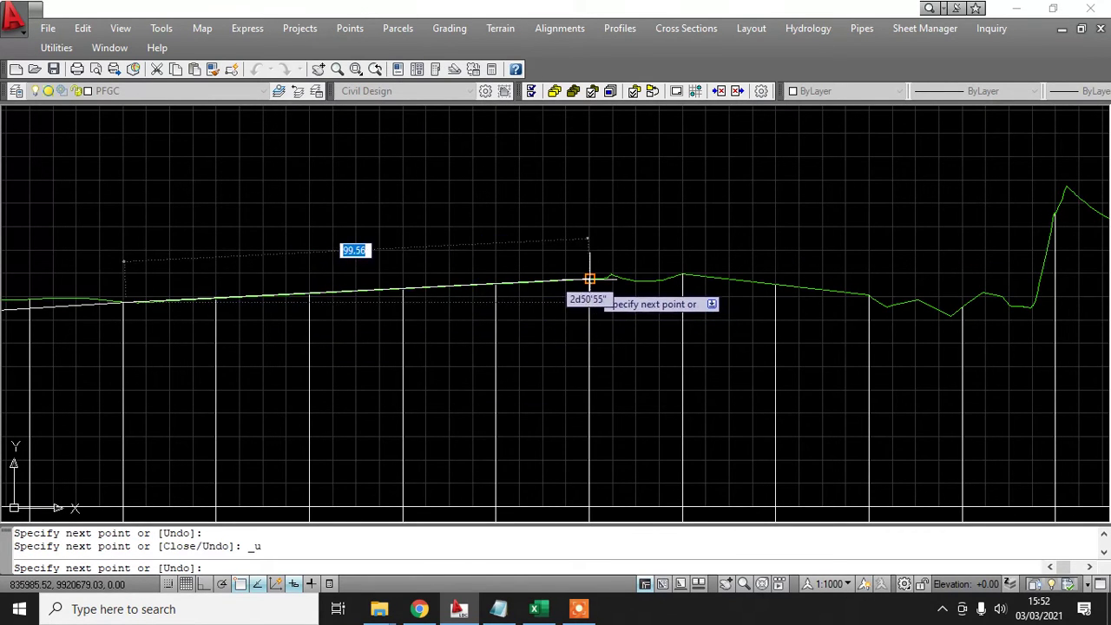
{"action": "left_click", "coordinate": [591, 280]}
- Add a third tangent falling from 0+160 to the ground line at station 0+240
{"action": "scroll", "coordinate": [608, 295], "scroll_direction": "down", "scroll_amount": 3}
{"action": "scroll", "coordinate": [683, 359], "scroll_direction": "up", "scroll_amount": 2}
{"action": "scroll", "coordinate": [690, 288], "scroll_direction": "up", "scroll_amount": 3}
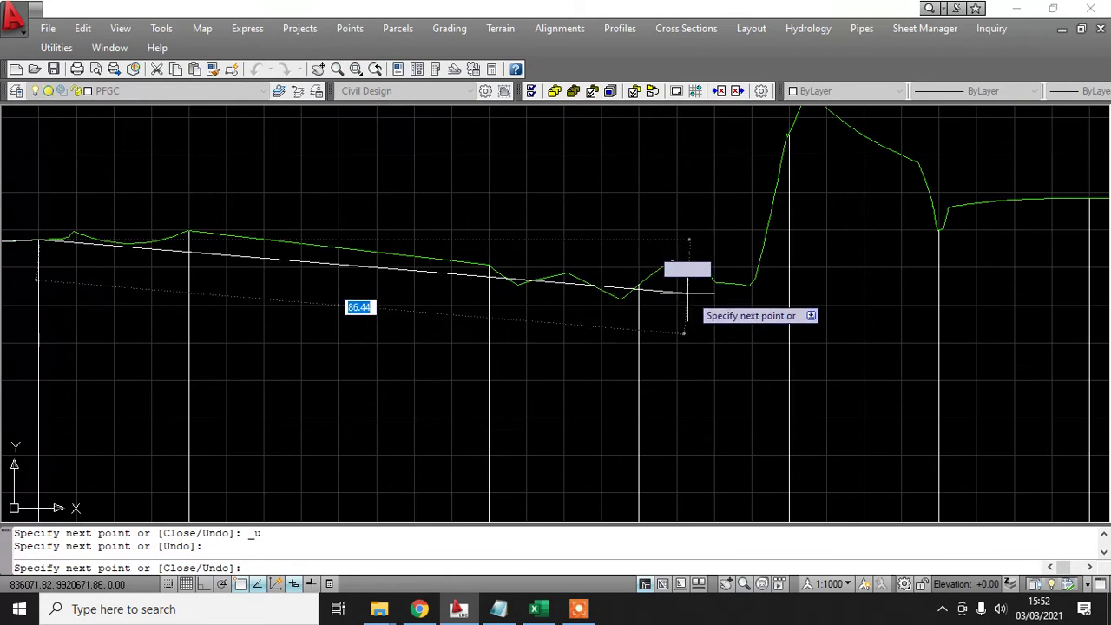
{"action": "left_click", "coordinate": [666, 288]}
- Draw the last tangent from 0+240 to the end point of the existing ground line and finish the line command
{"action": "scroll", "coordinate": [569, 316], "scroll_direction": "down", "scroll_amount": 2}
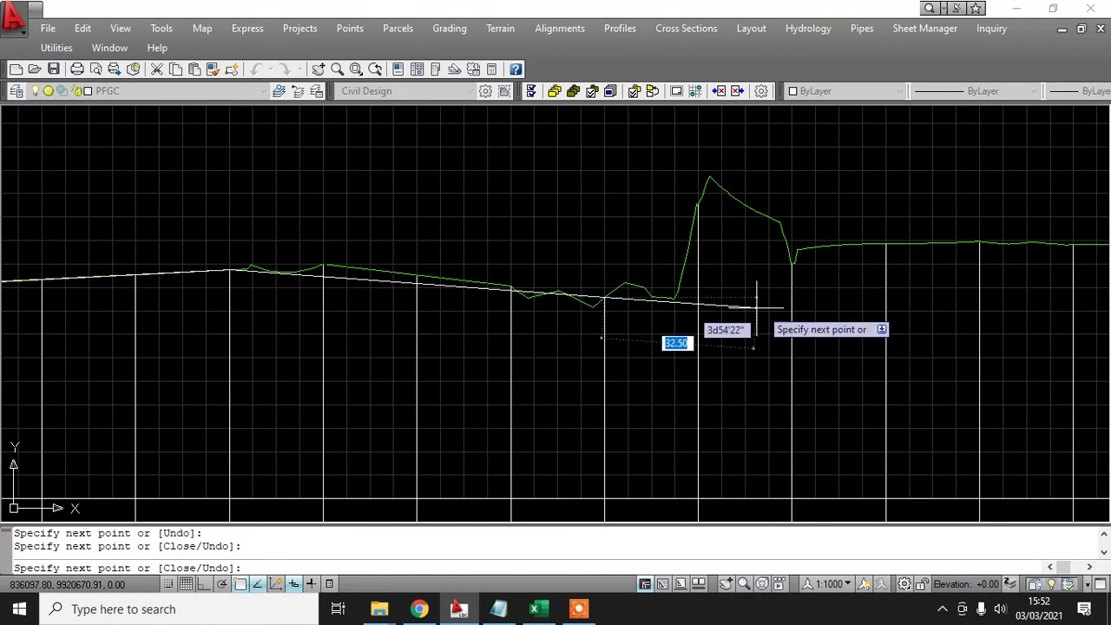
{"action": "scroll", "coordinate": [803, 306], "scroll_direction": "up", "scroll_amount": 2}
{"action": "scroll", "coordinate": [706, 332], "scroll_direction": "down", "scroll_amount": 4}
{"action": "scroll", "coordinate": [898, 291], "scroll_direction": "up", "scroll_amount": 2}
{"action": "scroll", "coordinate": [893, 291], "scroll_direction": "up", "scroll_amount": 1}
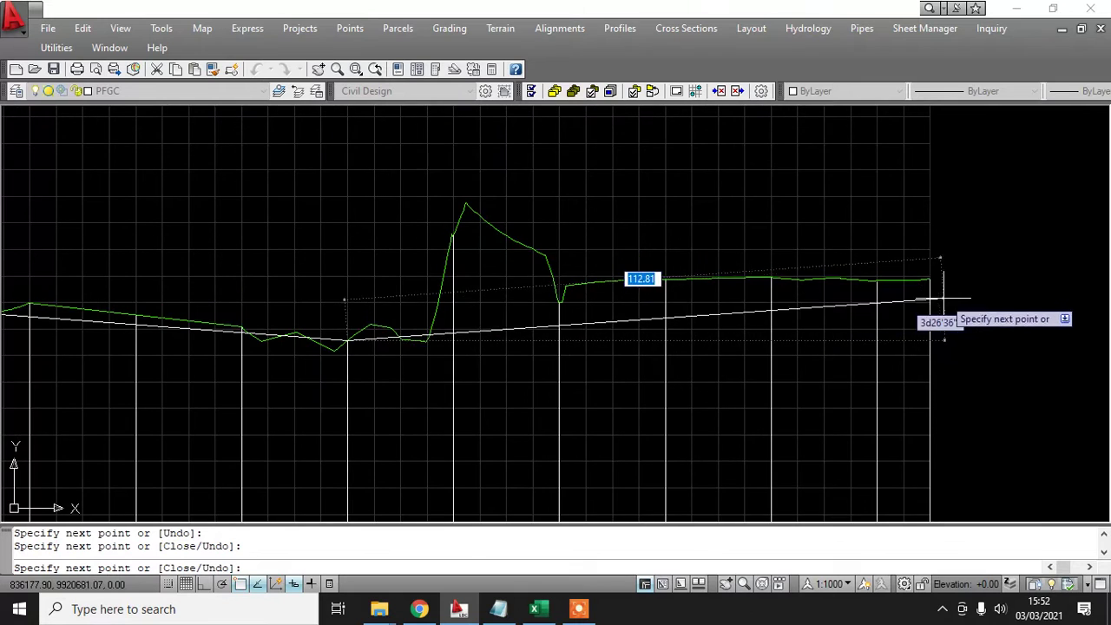
{"action": "left_click", "coordinate": [930, 278]}
{"action": "scroll", "coordinate": [930, 278], "scroll_direction": "down", "scroll_amount": 4}
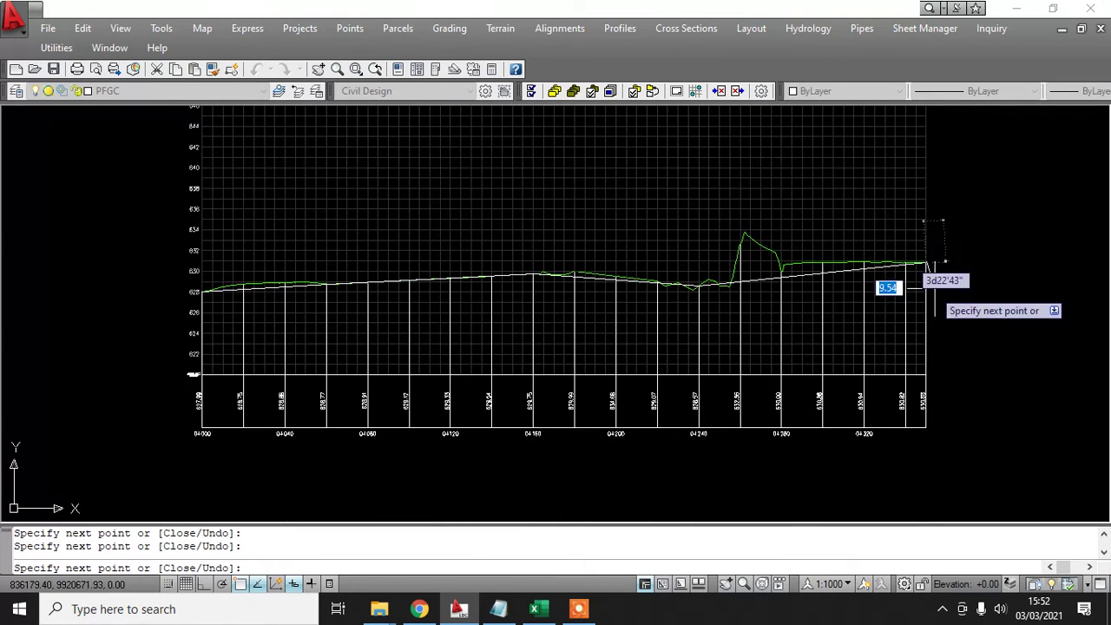
{"action": "key", "text": "Escape"}
- Examine the new tangents along the ground profile and highlight the first two, which meet at 0+060
{"action": "scroll", "coordinate": [289, 323], "scroll_direction": "up", "scroll_amount": 2}
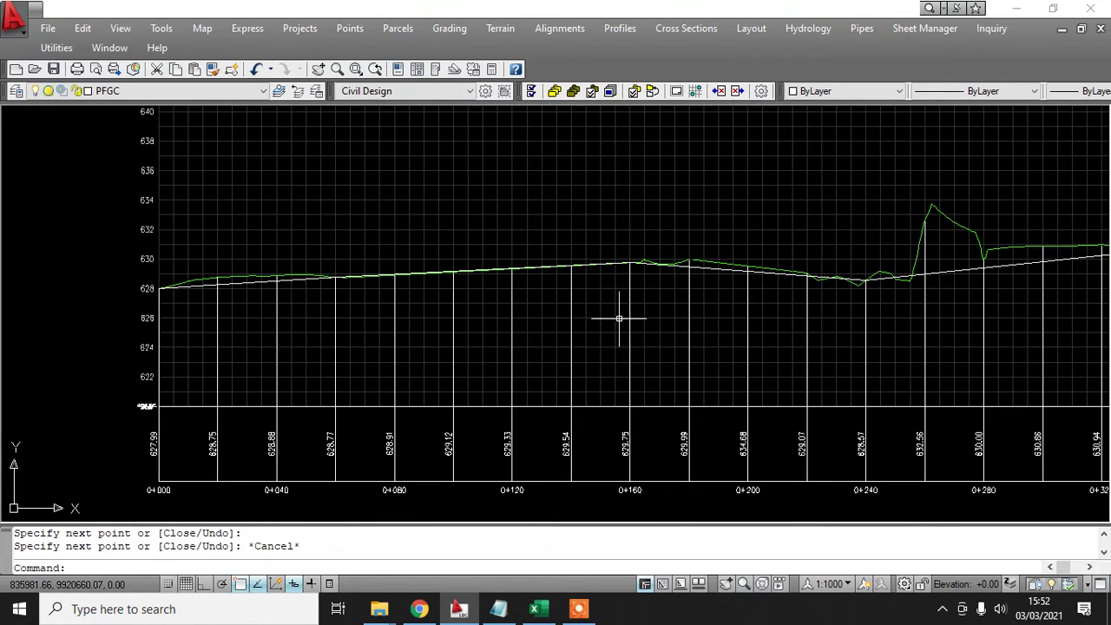
{"action": "middle_click_drag", "start_coordinate": [619, 319], "coordinate": [553, 345]}
{"action": "middle_click_drag", "start_coordinate": [682, 375], "coordinate": [858, 367]}
{"action": "middle_click_drag", "start_coordinate": [574, 381], "coordinate": [520, 354]}
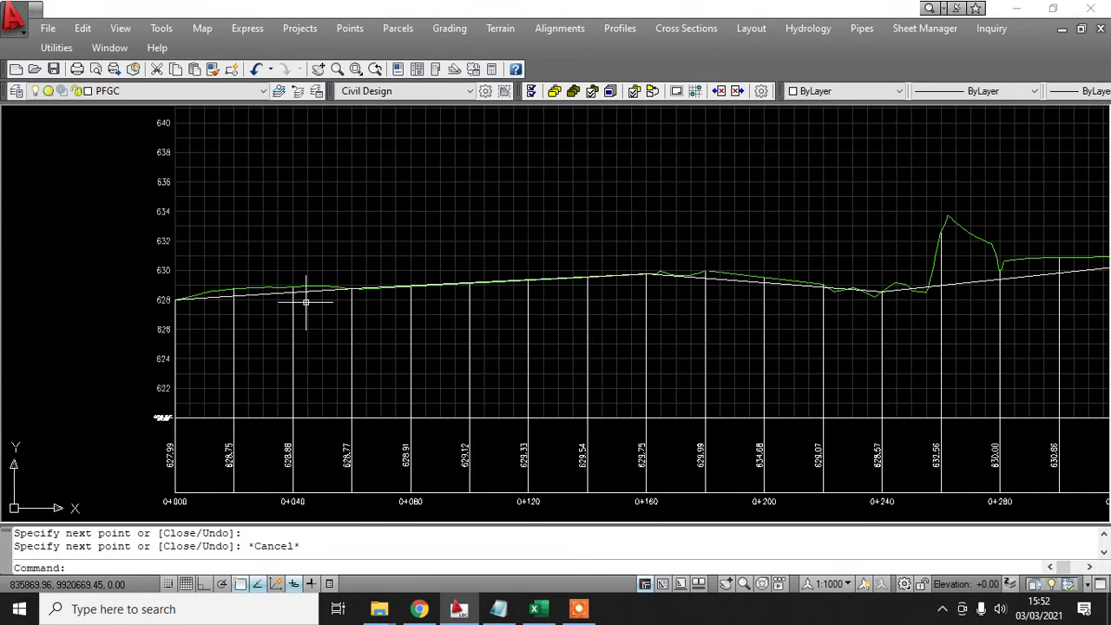
{"action": "scroll", "coordinate": [306, 301], "scroll_direction": "up", "scroll_amount": 2}
{"action": "left_click", "coordinate": [338, 281]}
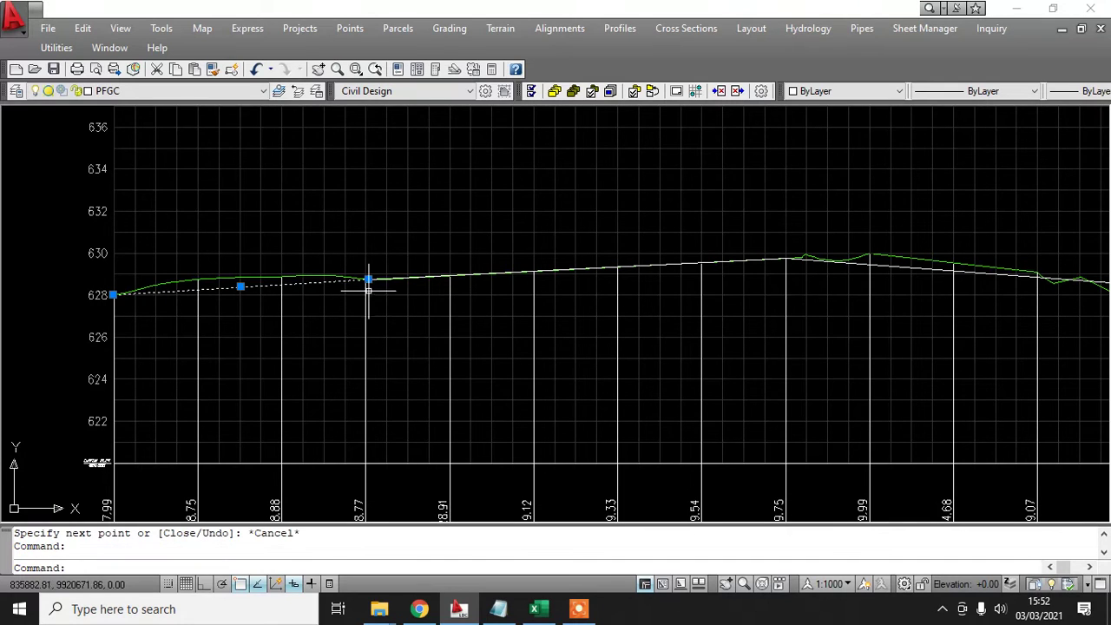
{"action": "left_click", "coordinate": [415, 276]}
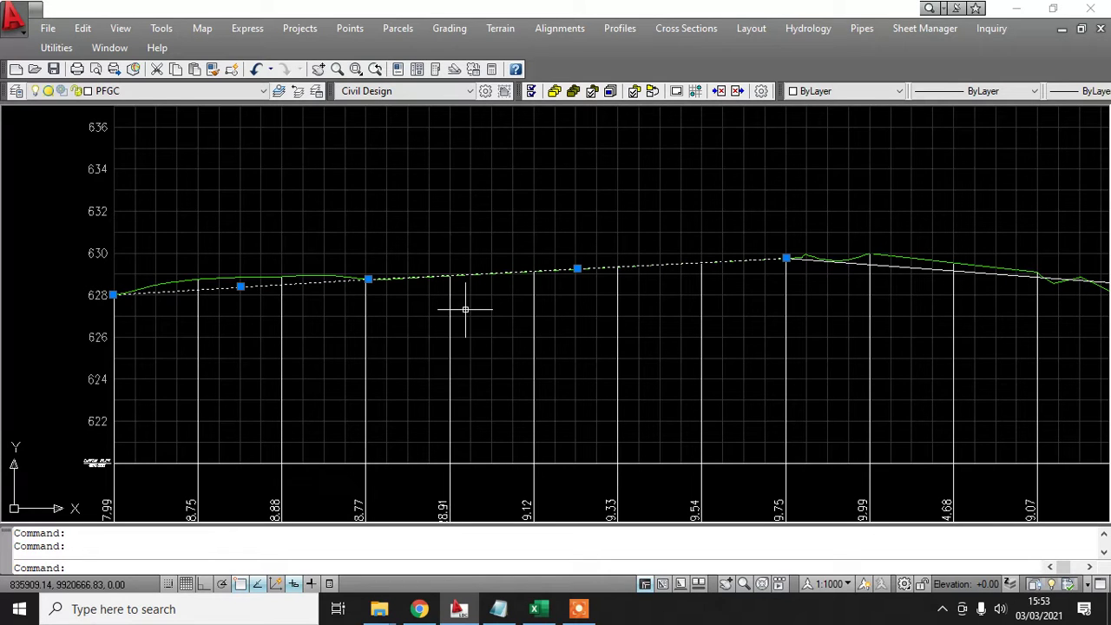
{"action": "key", "text": "Escape"}
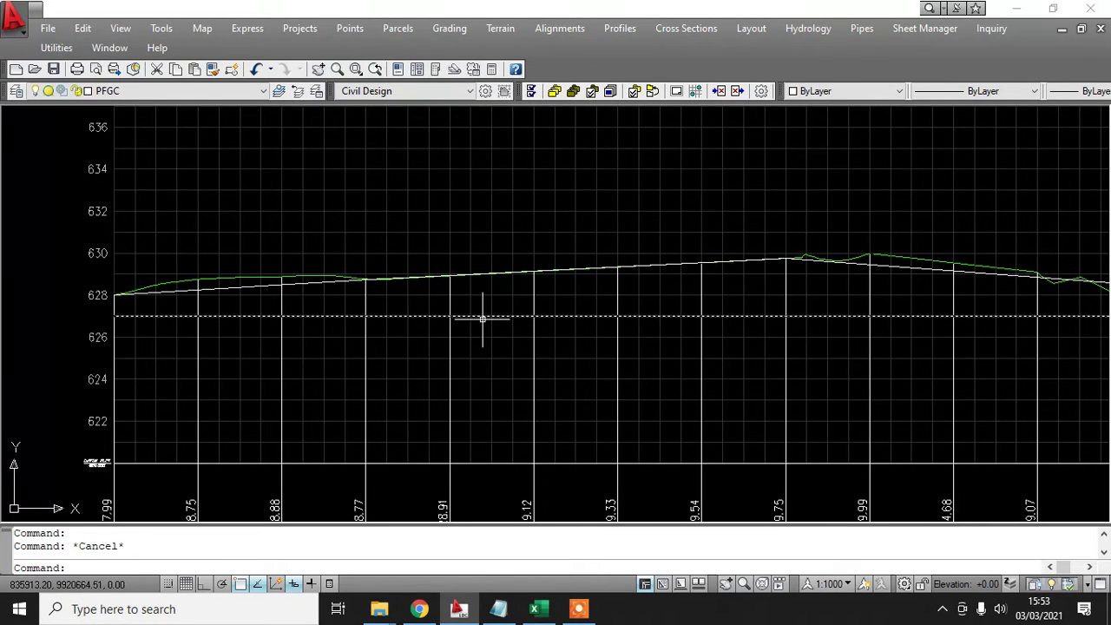
{"action": "key", "text": "Escape"}
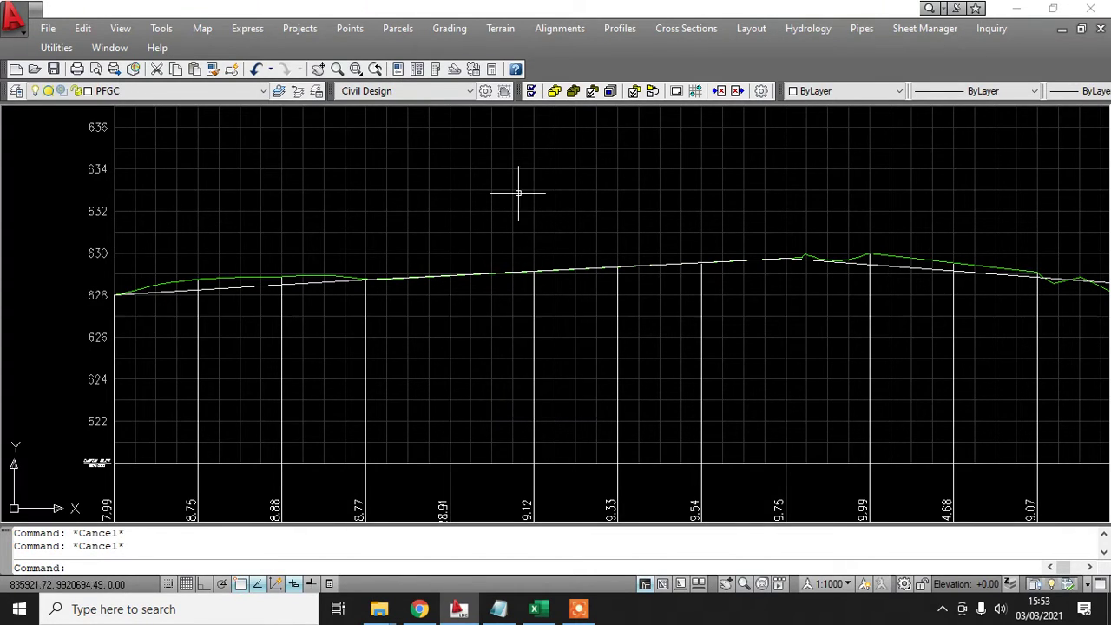
{"action": "left_click", "coordinate": [622, 30]}
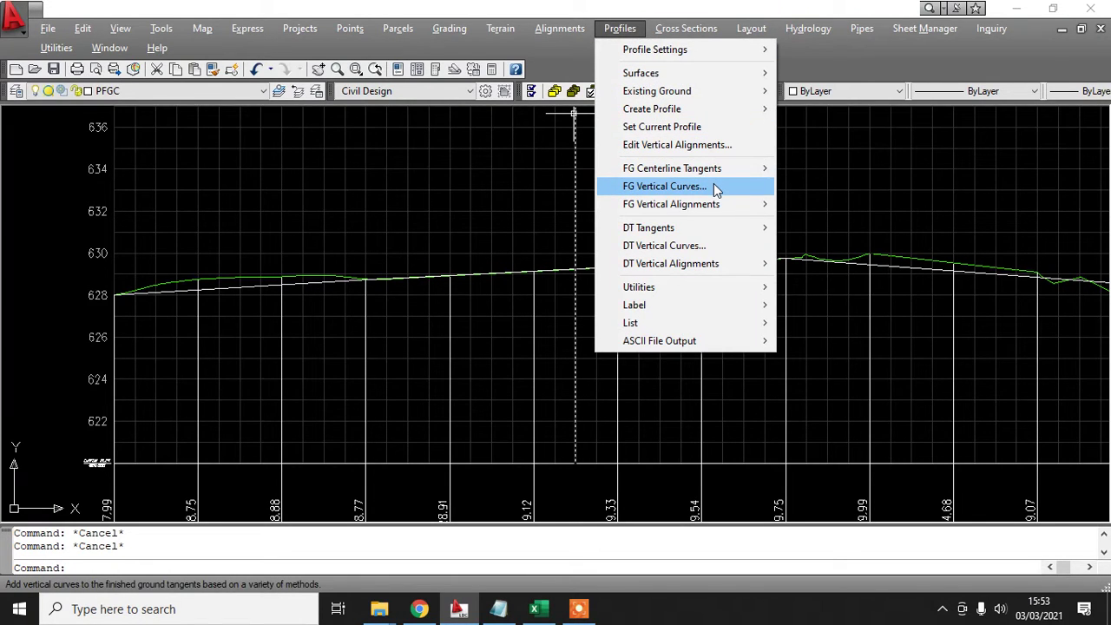
{"action": "left_click", "coordinate": [664, 186]}
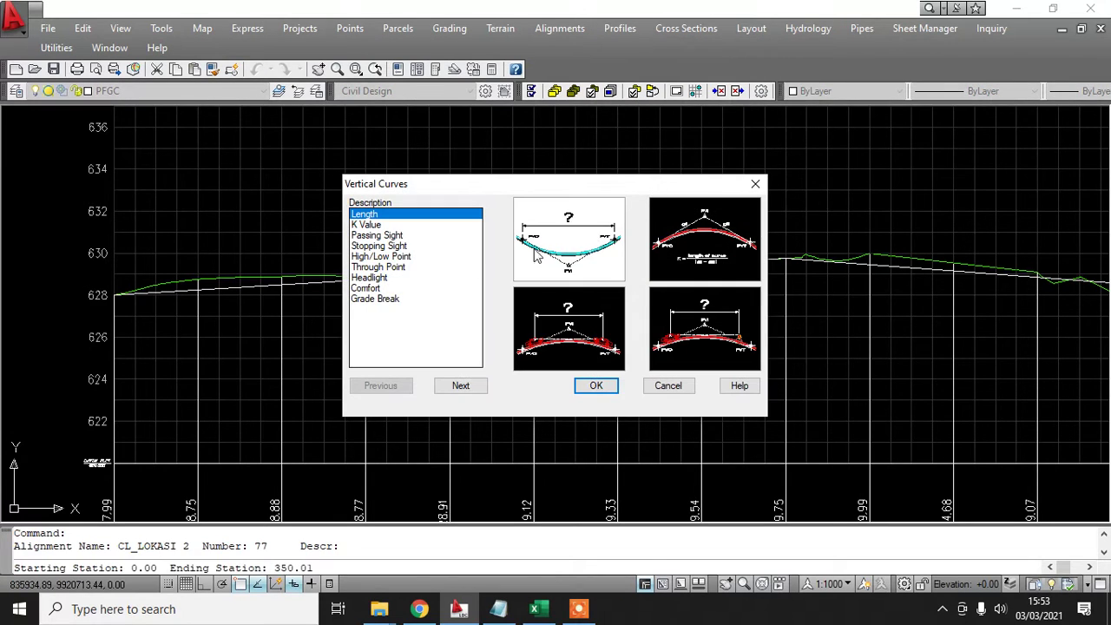
{"action": "left_click", "coordinate": [603, 387]}
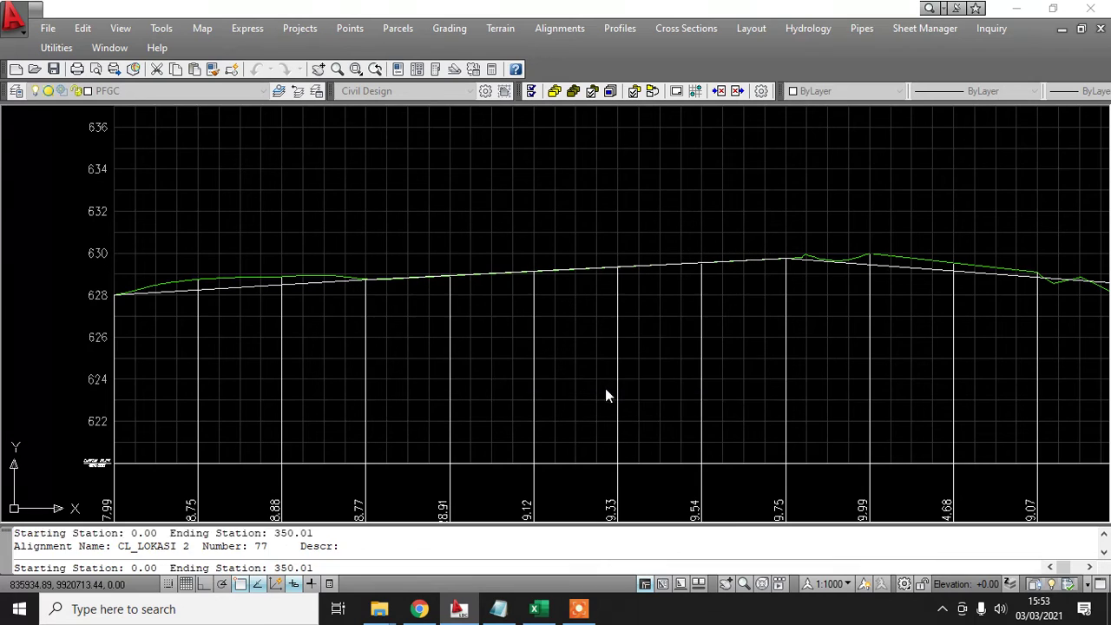
{"action": "left_click", "coordinate": [329, 284]}
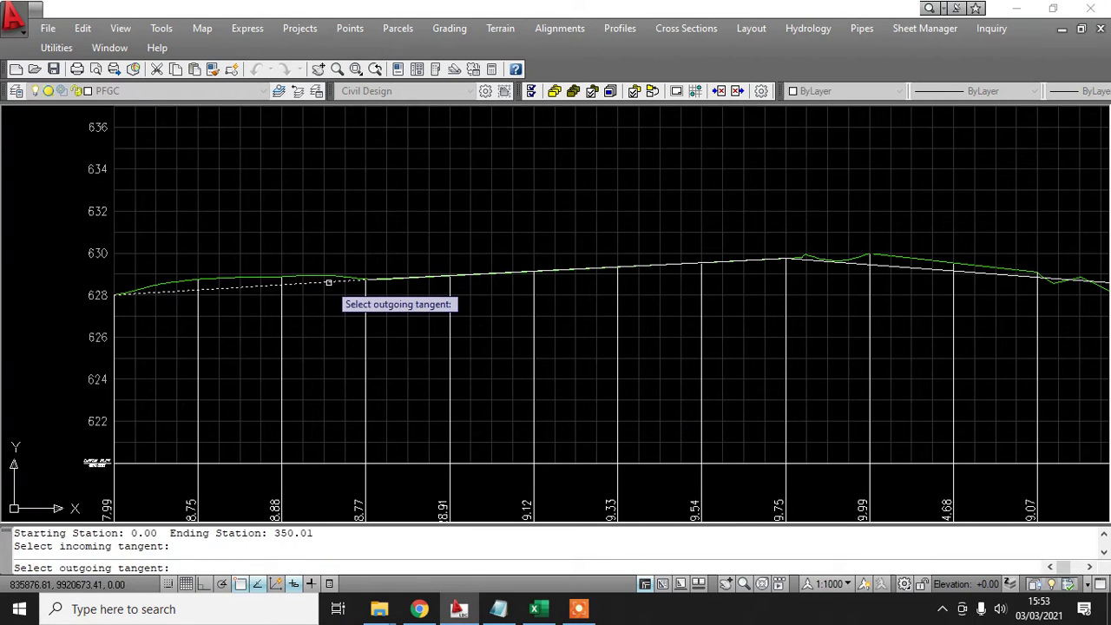
{"action": "left_click", "coordinate": [395, 279]}
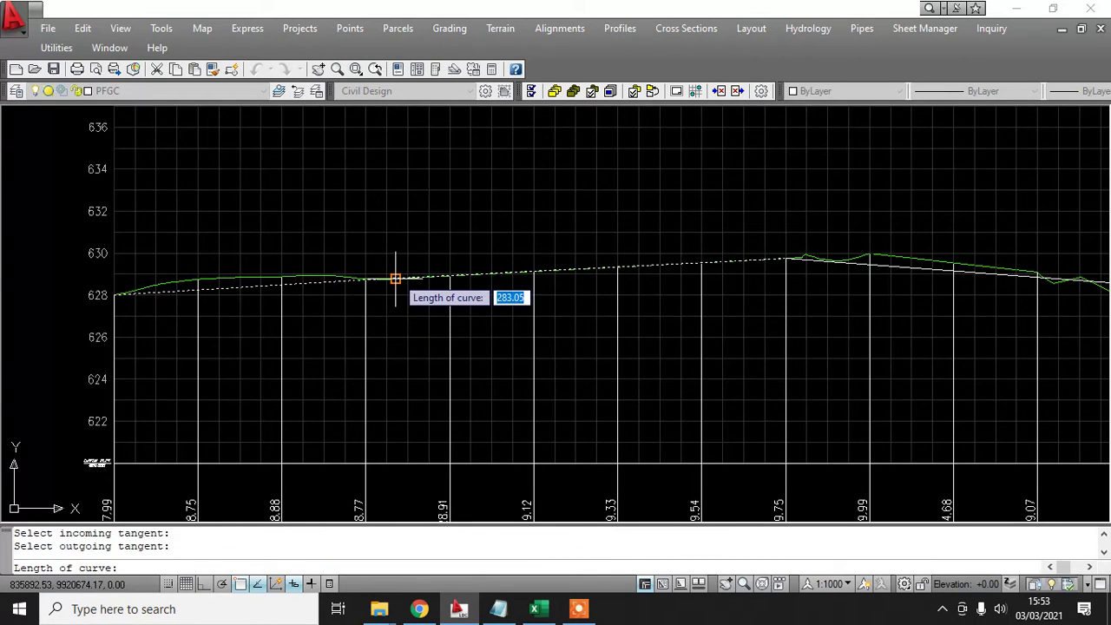
{"action": "key", "text": "Return"}
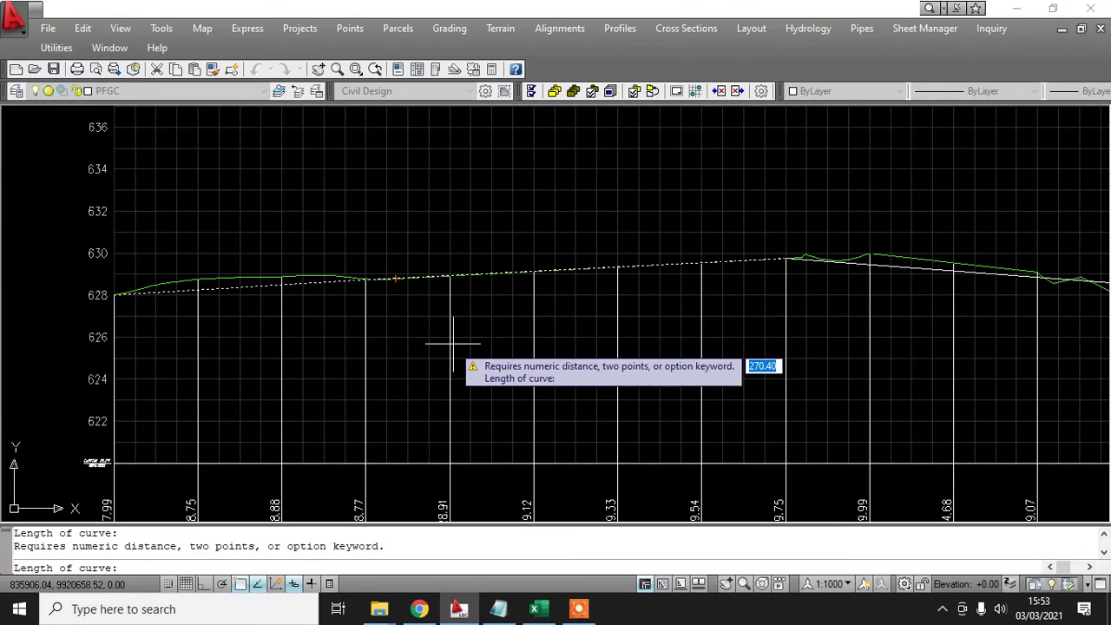
{"action": "key", "text": "Escape"}
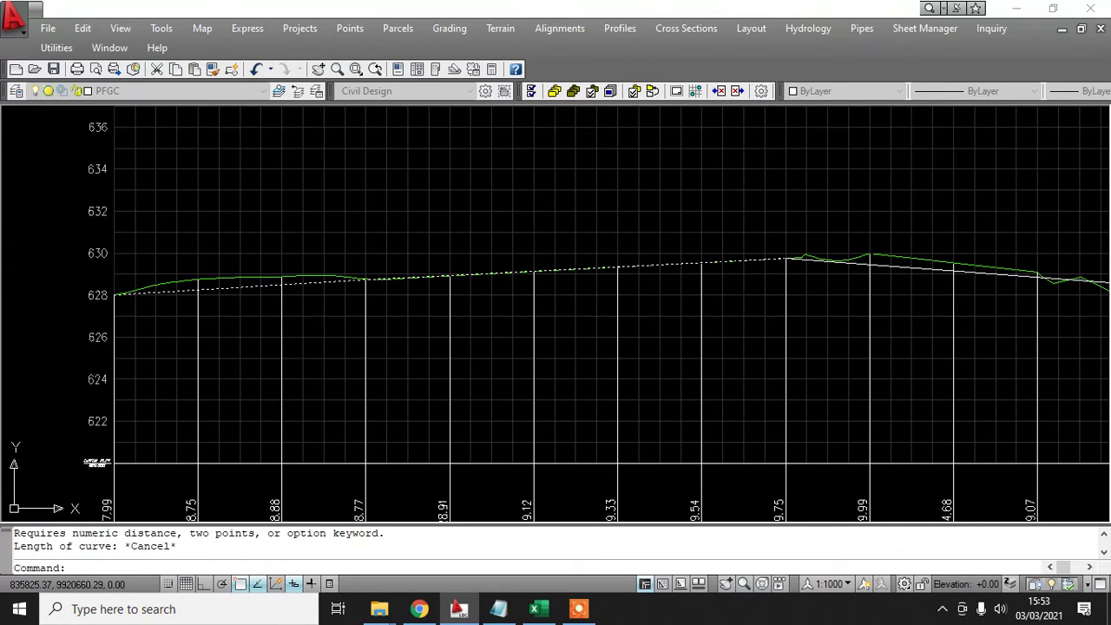
{"action": "key", "text": "Escape"}
{"action": "key", "text": "Escape"}
- Add an 80 m finished-ground vertical curve by the Length method between the first two tangents meeting at 0+060
{"action": "left_click", "coordinate": [611, 31]}
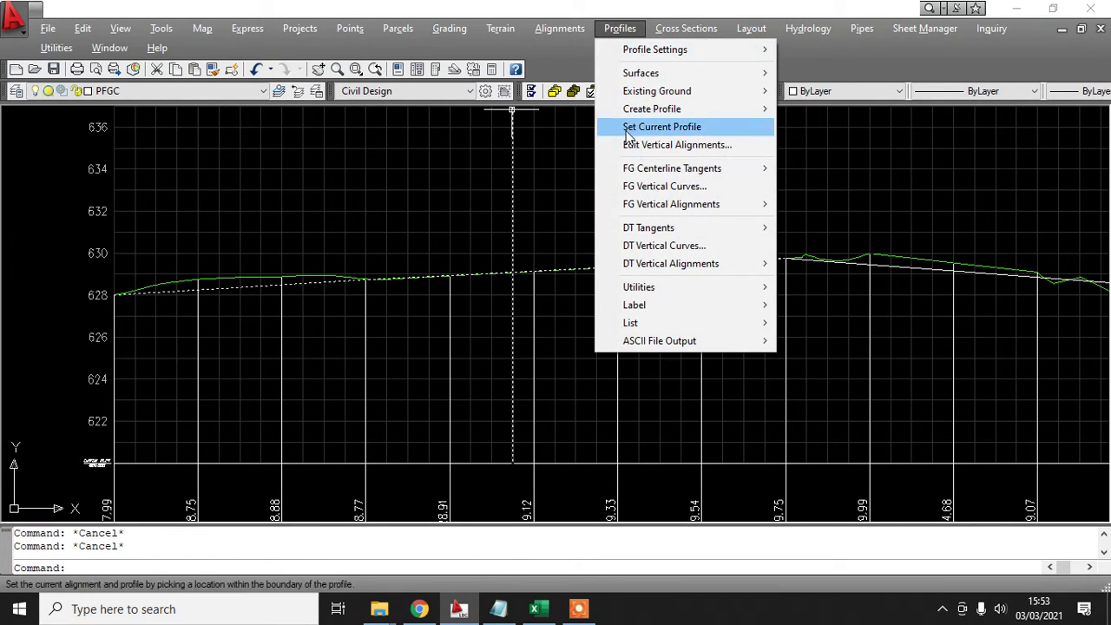
{"action": "left_click", "coordinate": [681, 188]}
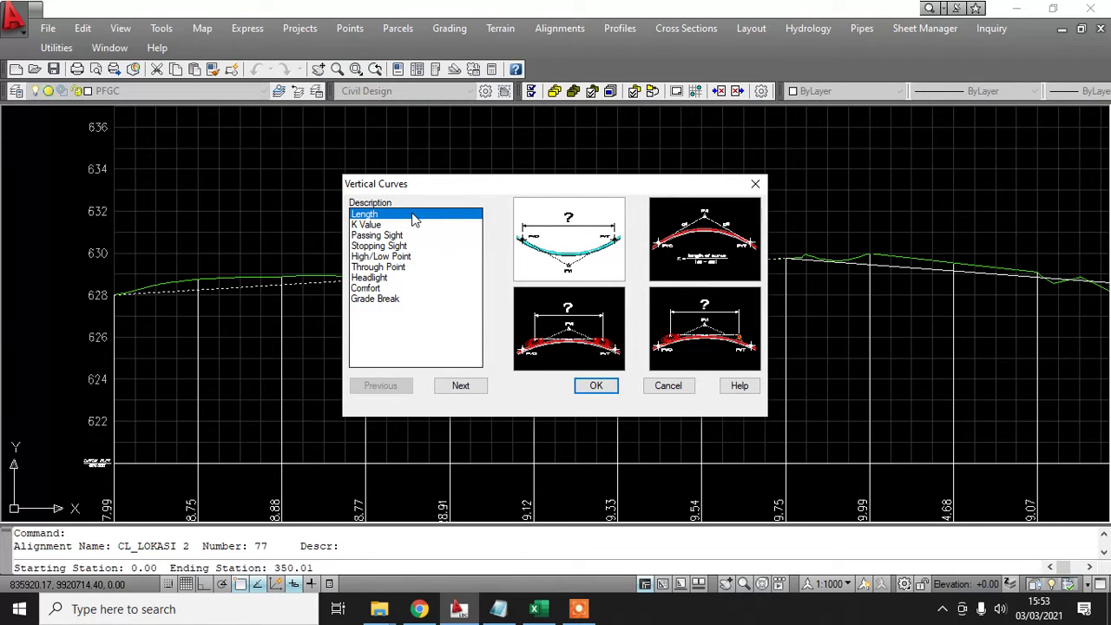
{"action": "left_click", "coordinate": [598, 387]}
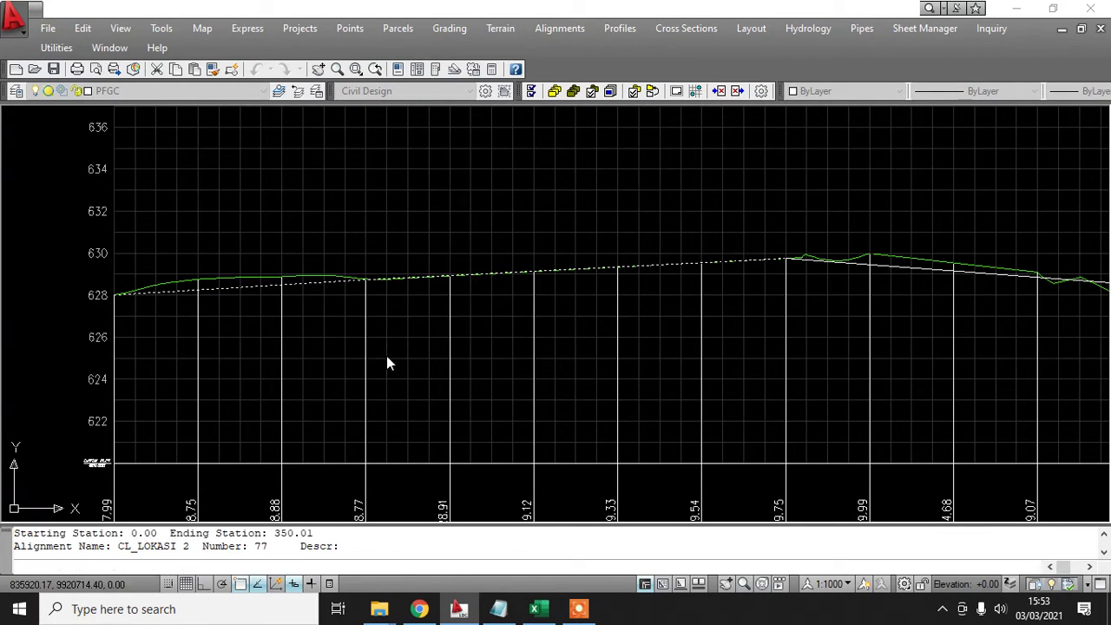
{"action": "left_click", "coordinate": [349, 280]}
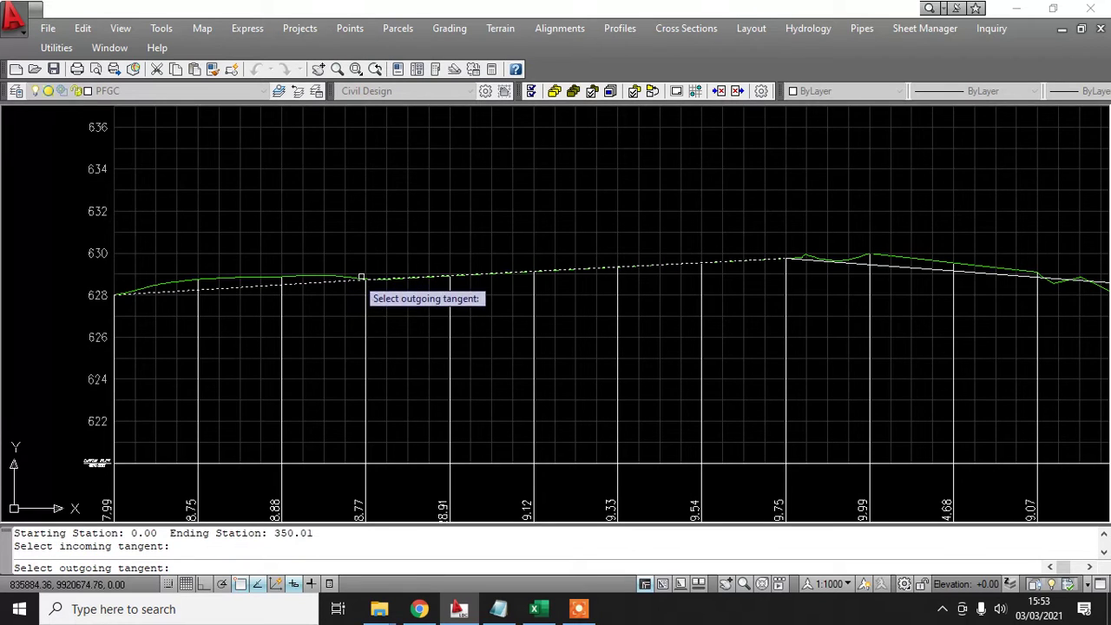
{"action": "left_click", "coordinate": [495, 273]}
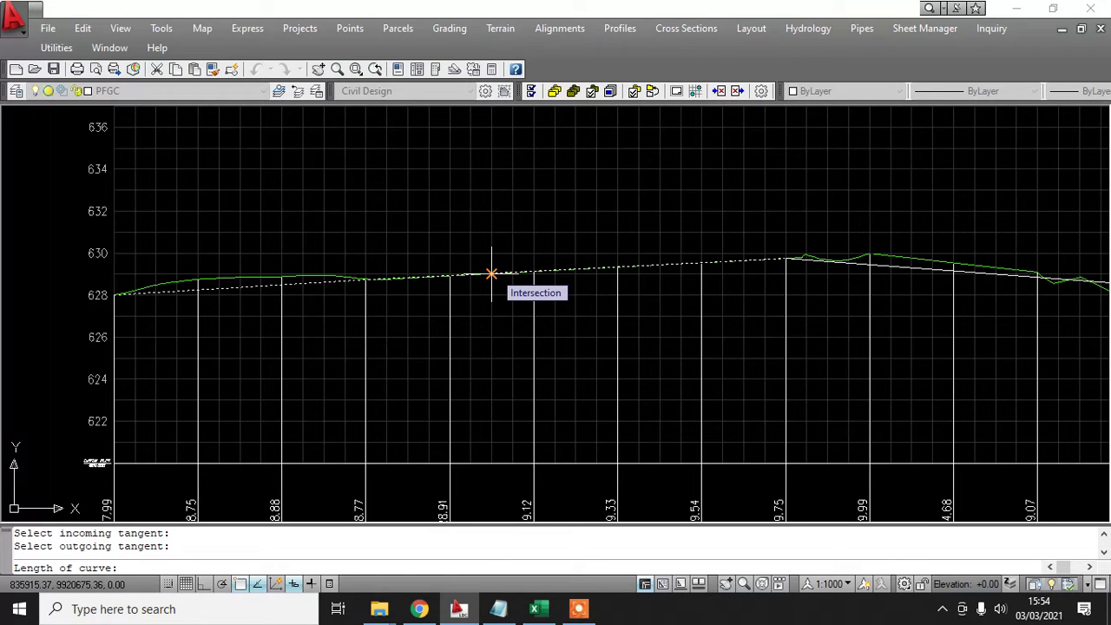
{"action": "type", "text": "8"}
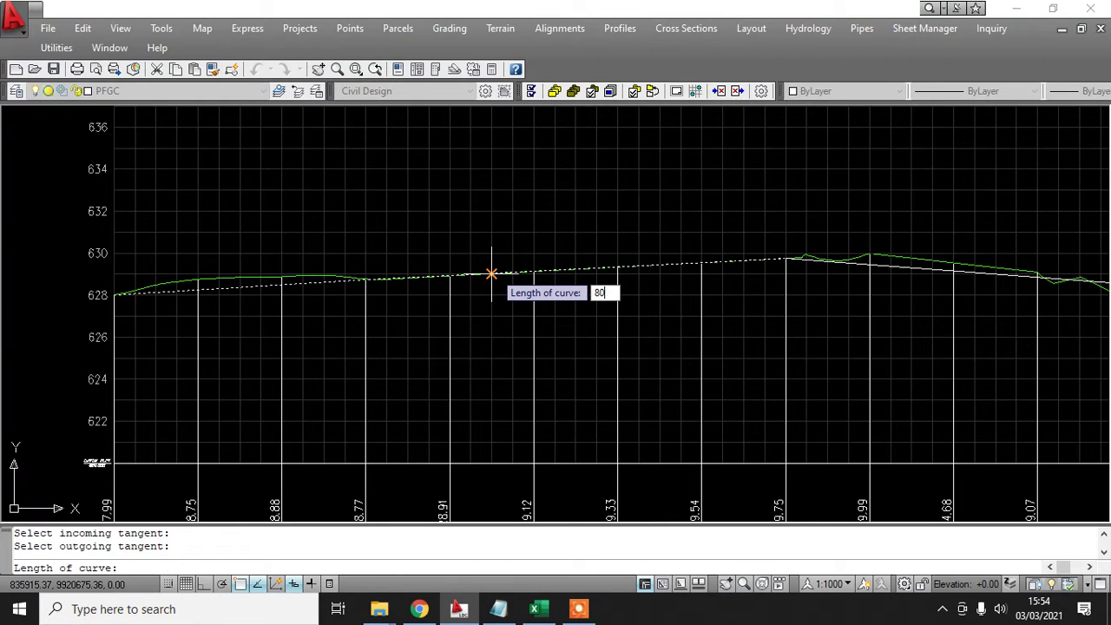
{"action": "type", "text": "0"}
{"action": "key", "text": "Return"}
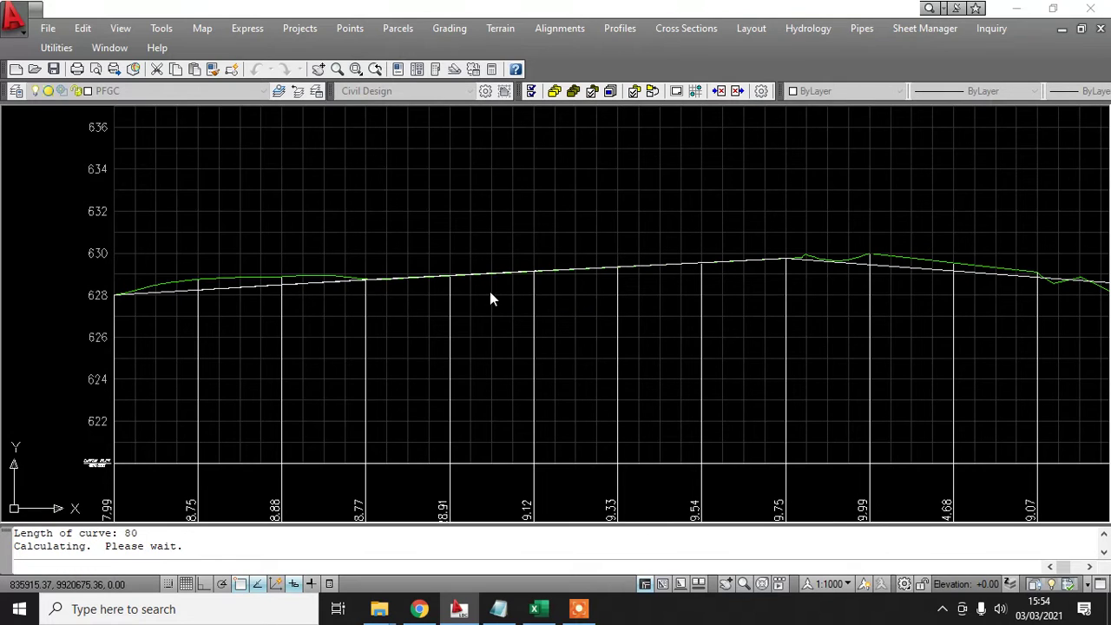
{"action": "scroll", "coordinate": [339, 310], "scroll_direction": "up", "scroll_amount": 3}
{"action": "scroll", "coordinate": [364, 297], "scroll_direction": "up", "scroll_amount": 2}
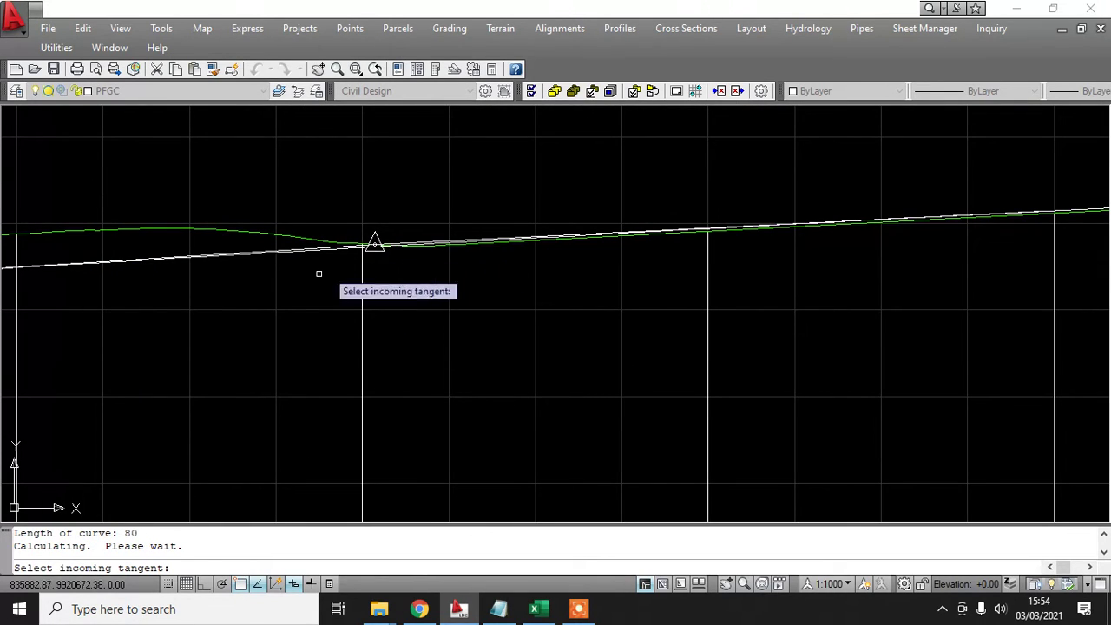
- Add a 75 m vertical curve between the second and third tangents at the crest near station 0+160
{"action": "scroll", "coordinate": [318, 273], "scroll_direction": "down", "scroll_amount": 5}
{"action": "scroll", "coordinate": [343, 345], "scroll_direction": "down", "scroll_amount": 2}
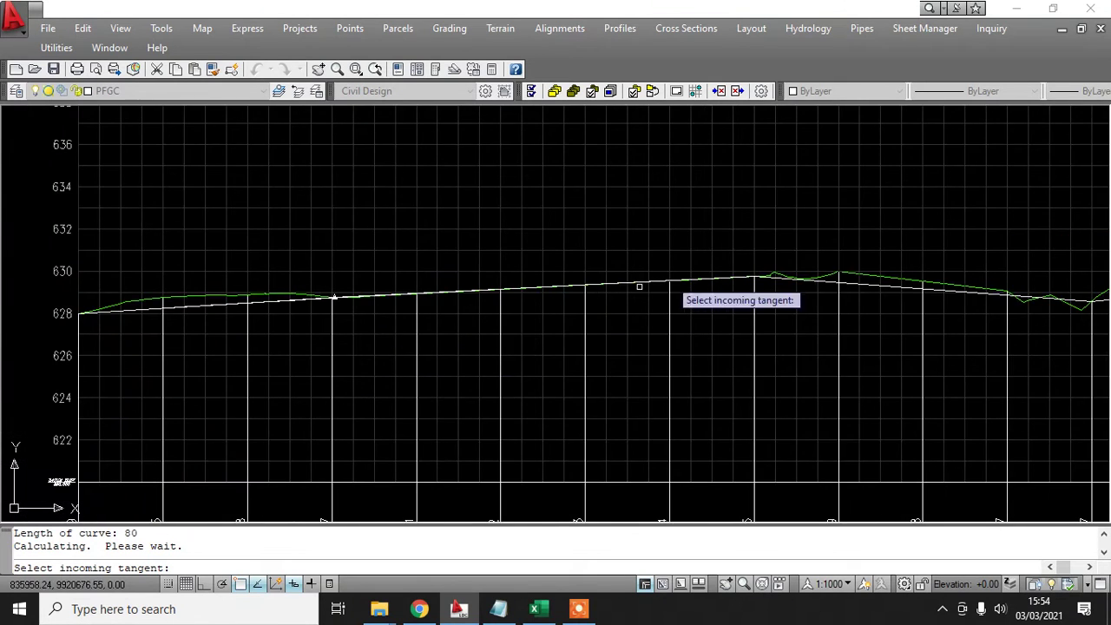
{"action": "scroll", "coordinate": [784, 291], "scroll_direction": "up", "scroll_amount": 3}
{"action": "middle_click_drag", "start_coordinate": [866, 350], "coordinate": [734, 341]}
{"action": "scroll", "coordinate": [587, 254], "scroll_direction": "up", "scroll_amount": 3}
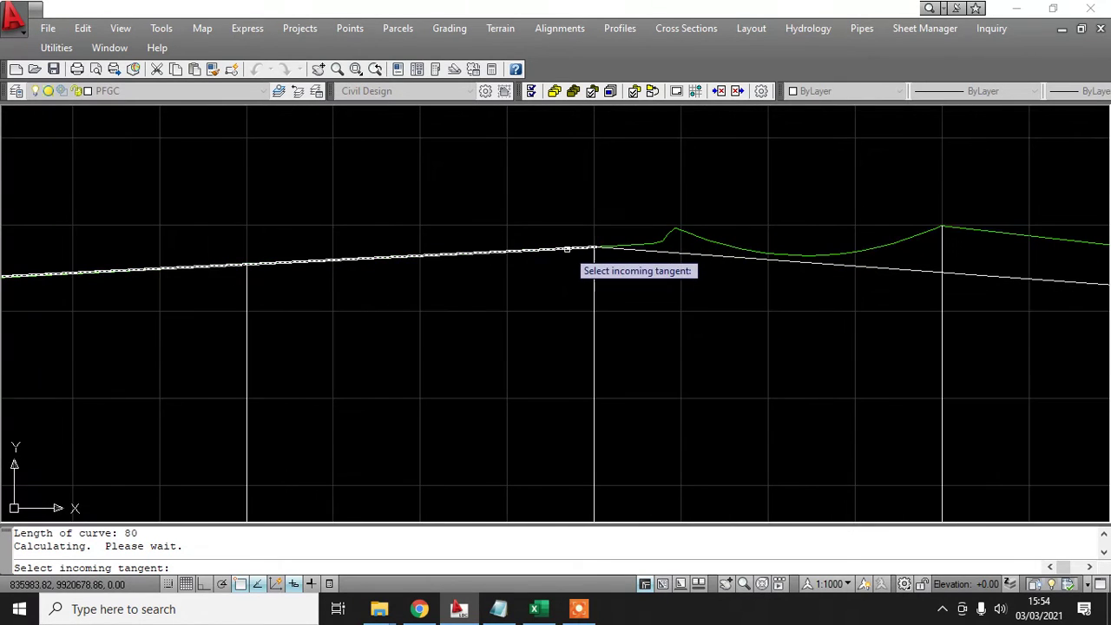
{"action": "left_click", "coordinate": [584, 251]}
{"action": "left_click", "coordinate": [640, 250]}
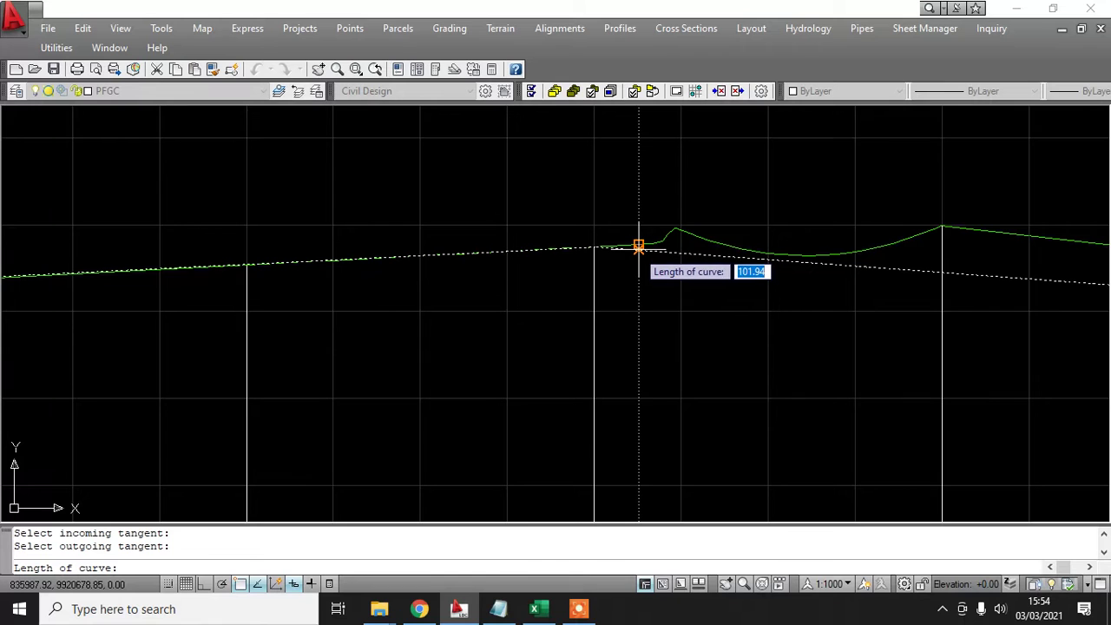
{"action": "type", "text": "75"}
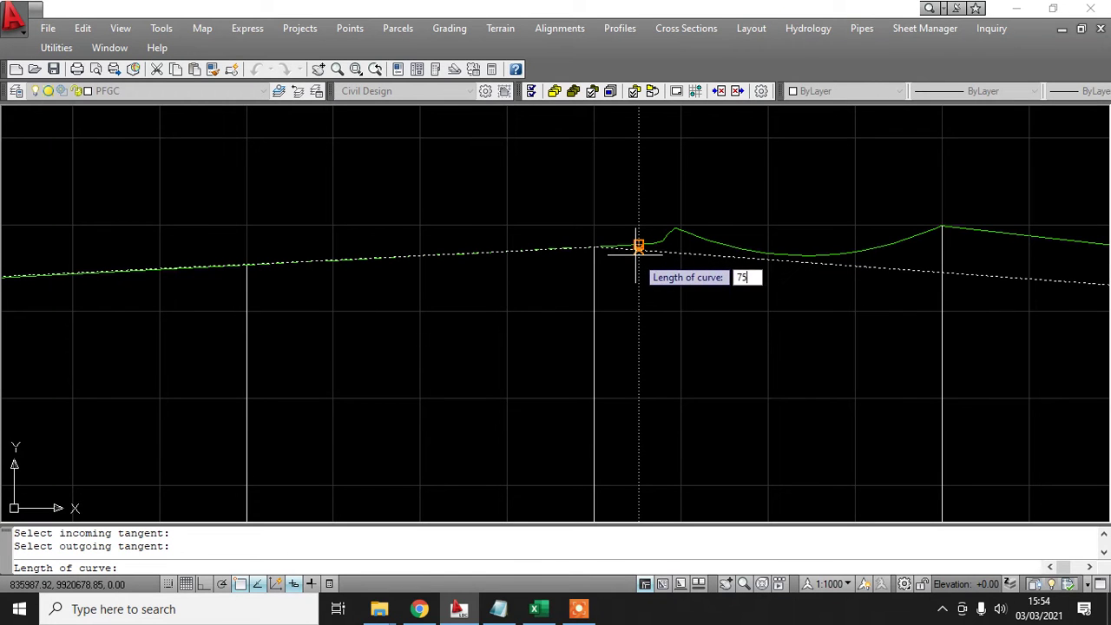
{"action": "key", "text": "Return"}
- Add a 35 m vertical curve at the sag at 0+240 between the last two tangents and end the command
{"action": "scroll", "coordinate": [429, 318], "scroll_direction": "down", "scroll_amount": 8}
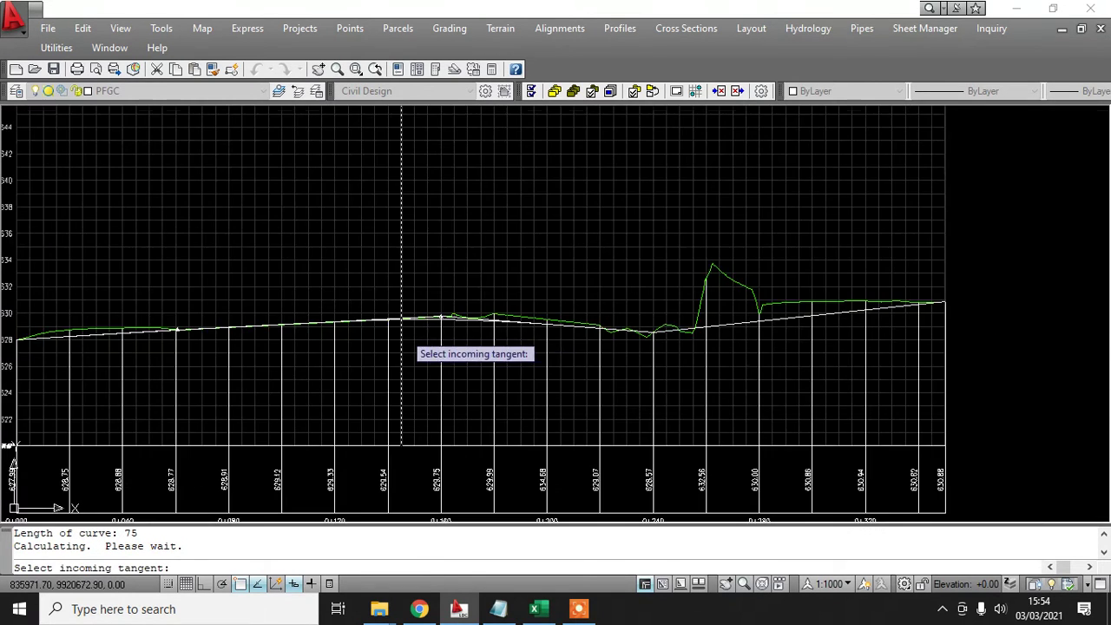
{"action": "scroll", "coordinate": [627, 318], "scroll_direction": "up", "scroll_amount": 5}
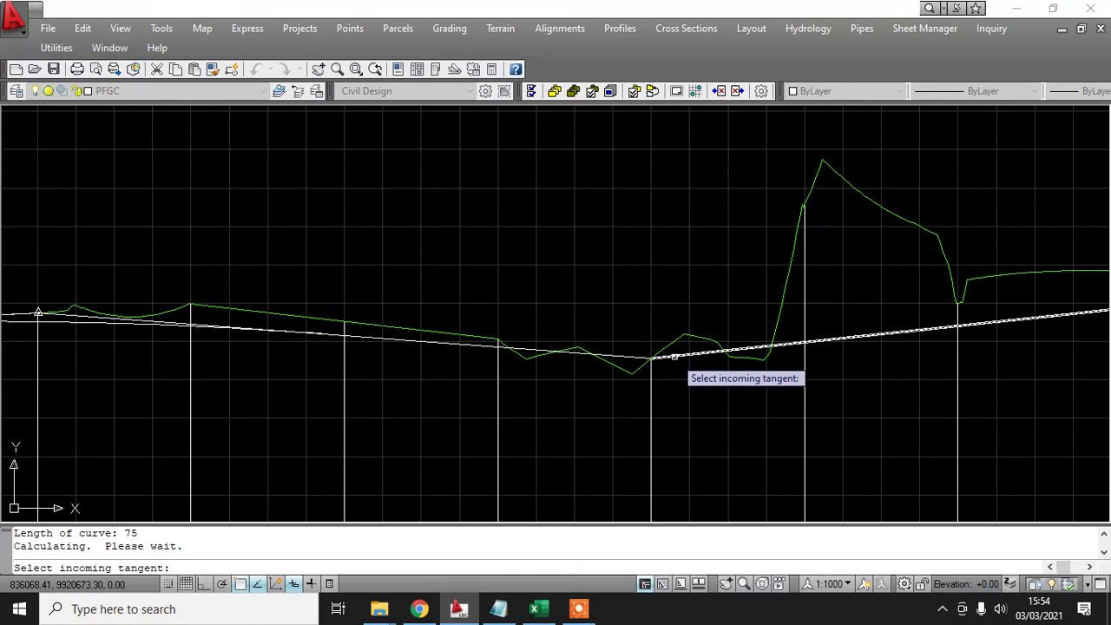
{"action": "left_click", "coordinate": [668, 357]}
{"action": "left_click", "coordinate": [640, 359]}
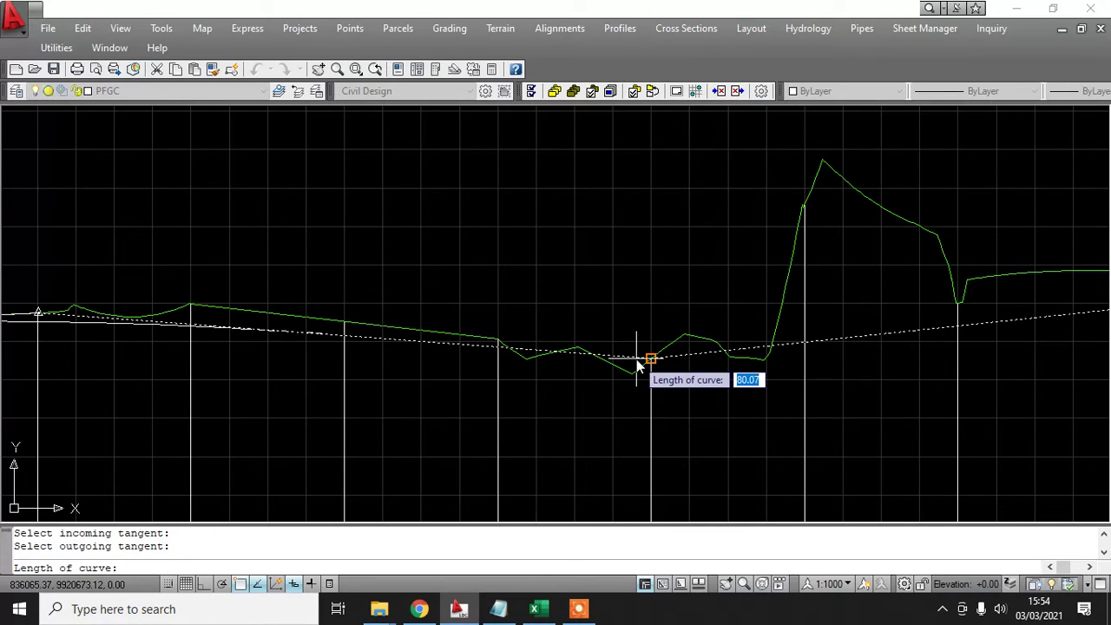
{"action": "type", "text": "35"}
{"action": "key", "text": "Return"}
{"action": "scroll", "coordinate": [666, 348], "scroll_direction": "down", "scroll_amount": 6}
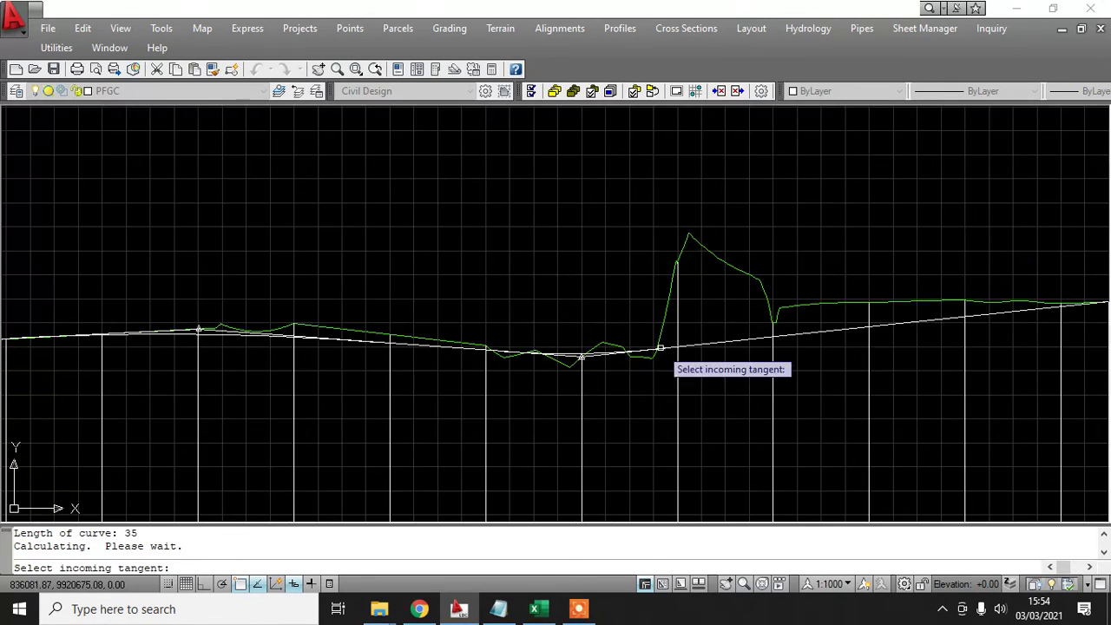
{"action": "scroll", "coordinate": [460, 360], "scroll_direction": "up", "scroll_amount": 2}
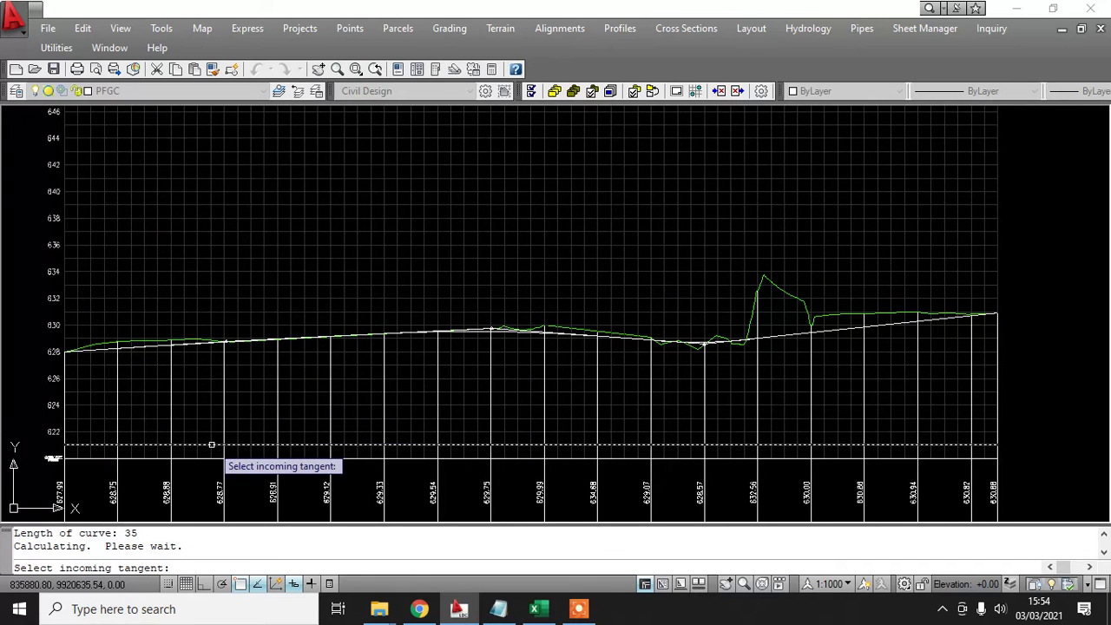
{"action": "key", "text": "Escape"}
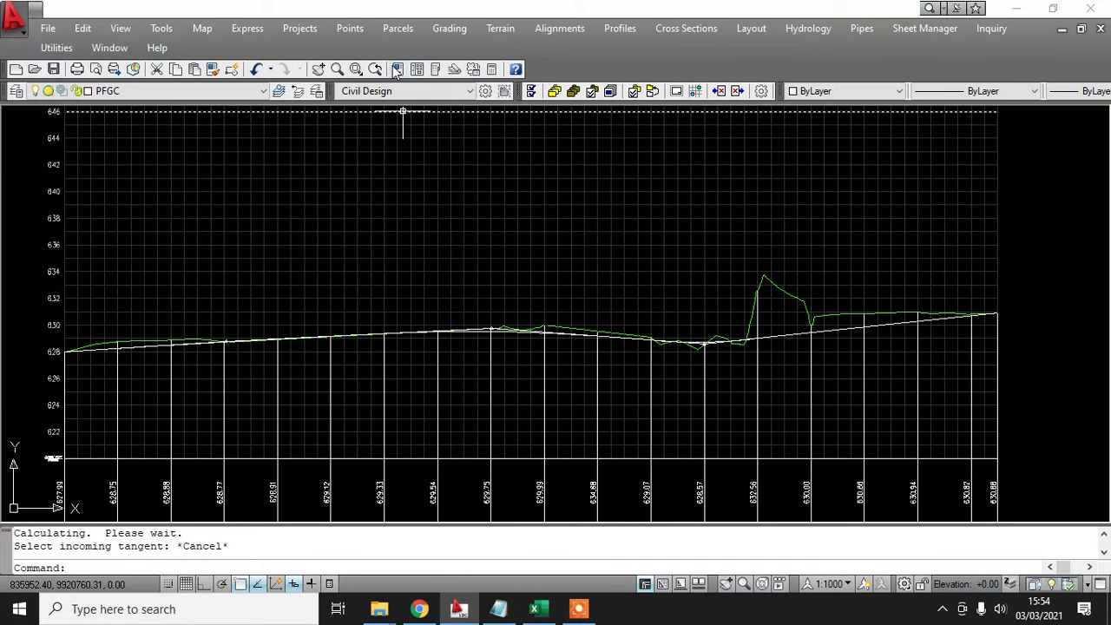
- Define the finished-ground centerline vertical alignment from the start of the first tangent, selecting all tangents and vertical curves
{"action": "left_click", "coordinate": [631, 31]}
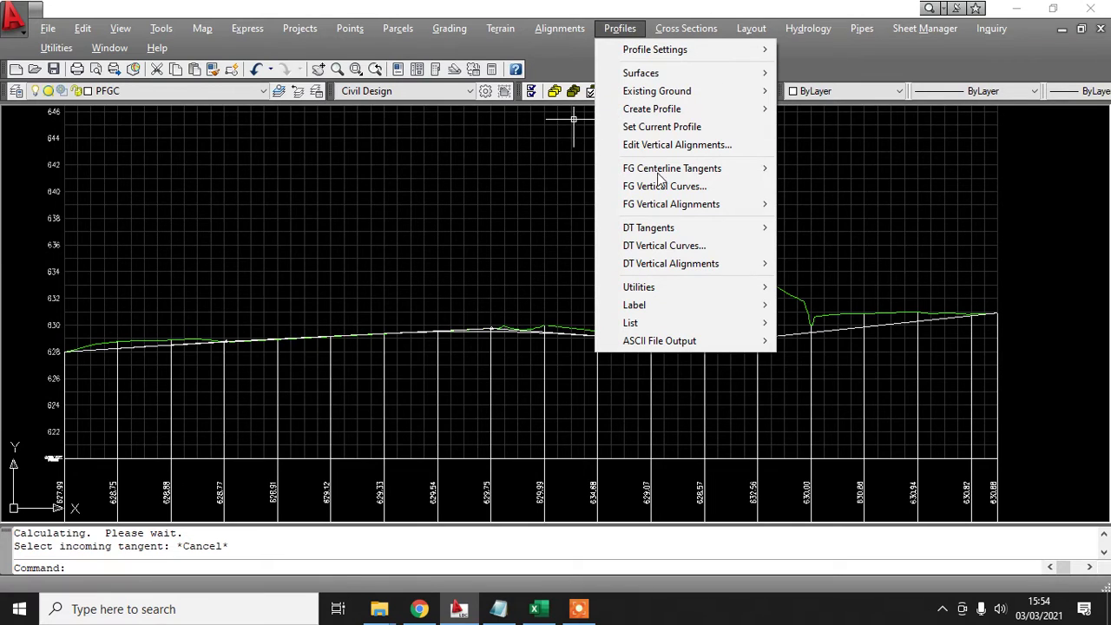
{"action": "mouse_move", "coordinate": [701, 211]}
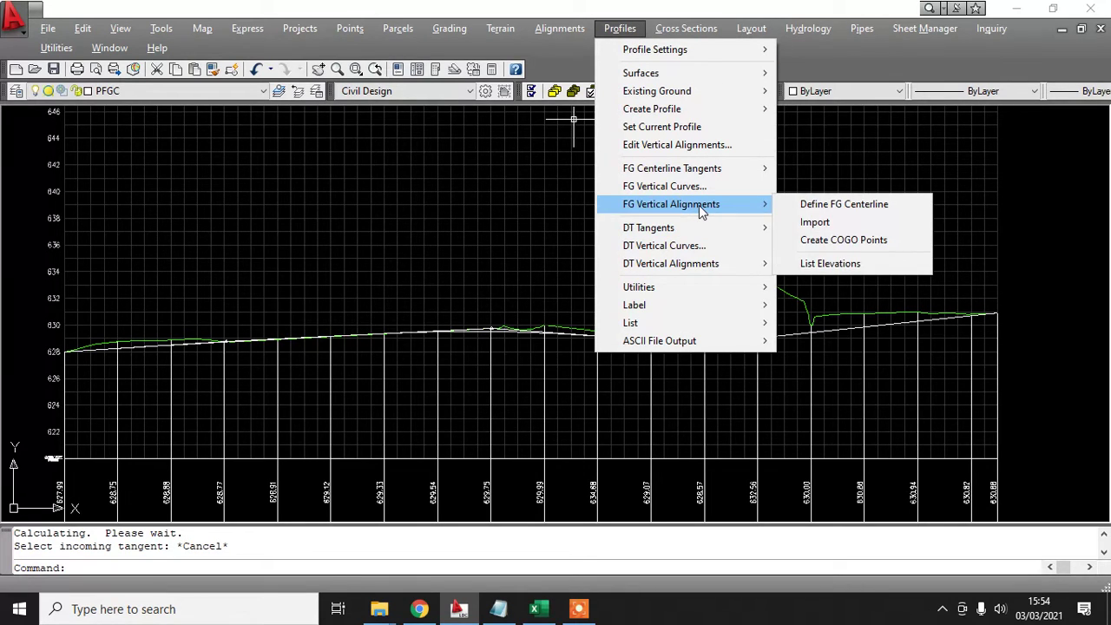
{"action": "left_click", "coordinate": [891, 203]}
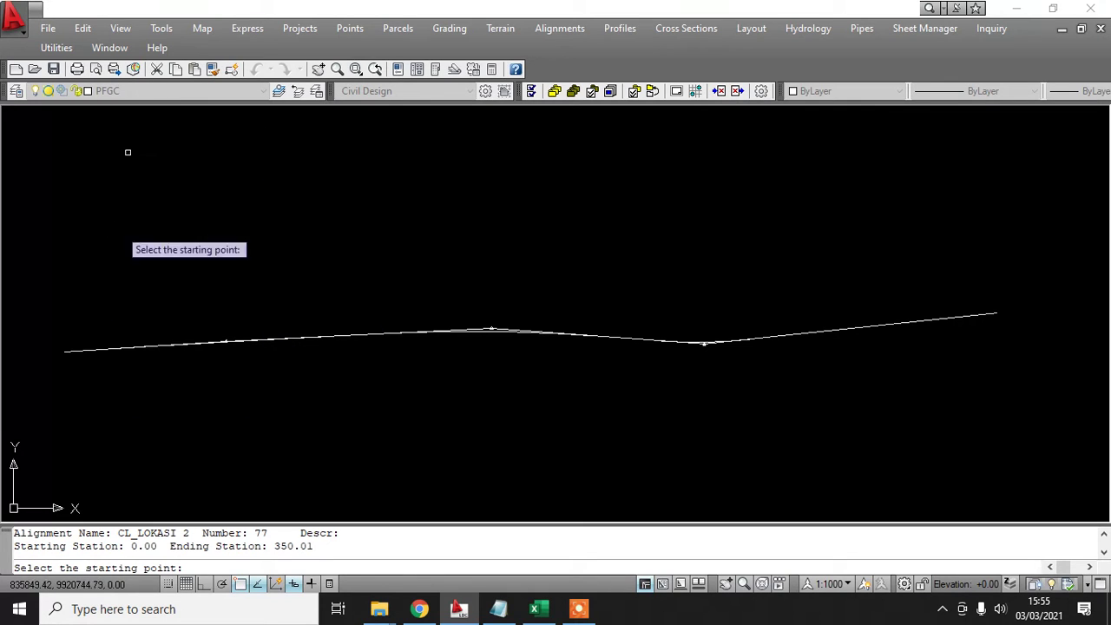
{"action": "left_click", "coordinate": [74, 351]}
{"action": "left_click", "coordinate": [36, 188]}
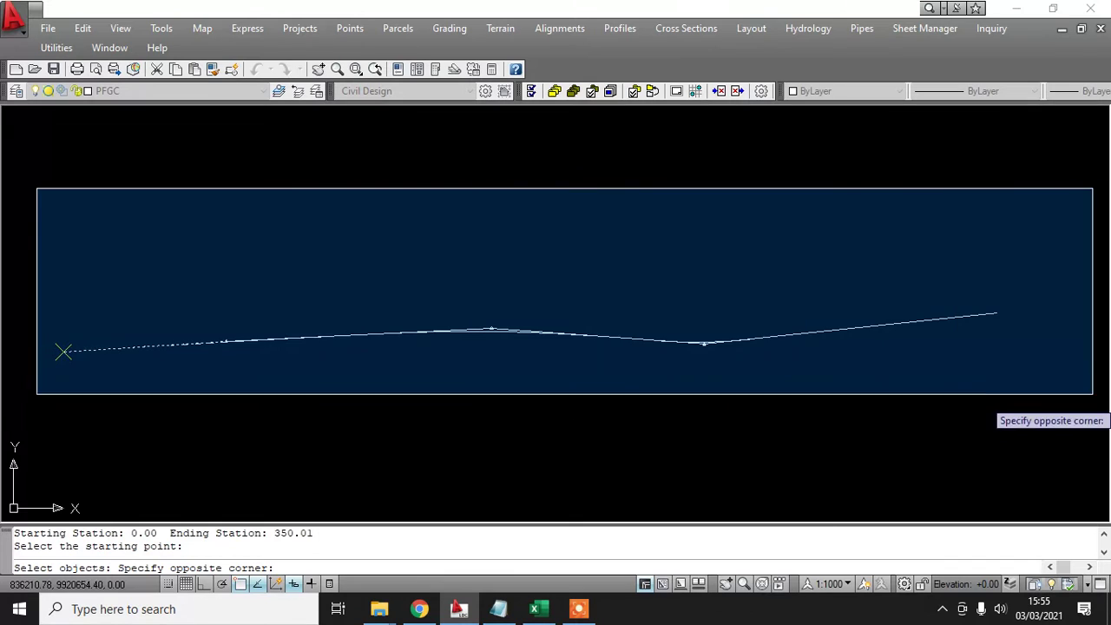
{"action": "left_click", "coordinate": [1092, 394]}
{"action": "key", "text": "Return"}
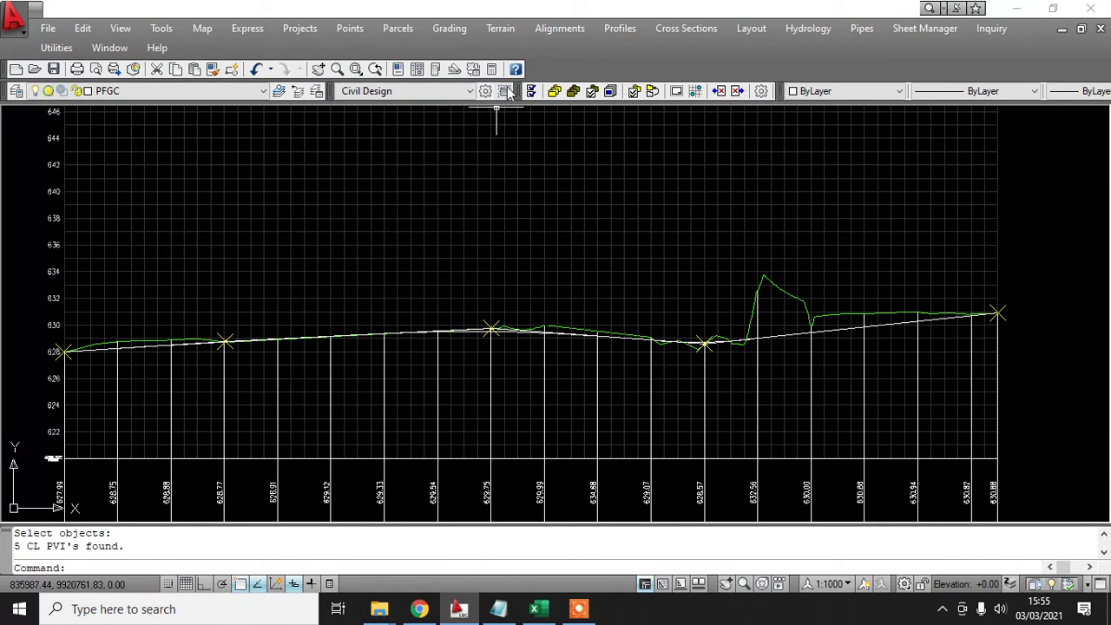
- Import the finished-ground vertical alignment with tangent and vertical curve labels, replacing the existing entities on the PFGC and PFGCT layers
{"action": "left_click", "coordinate": [621, 33]}
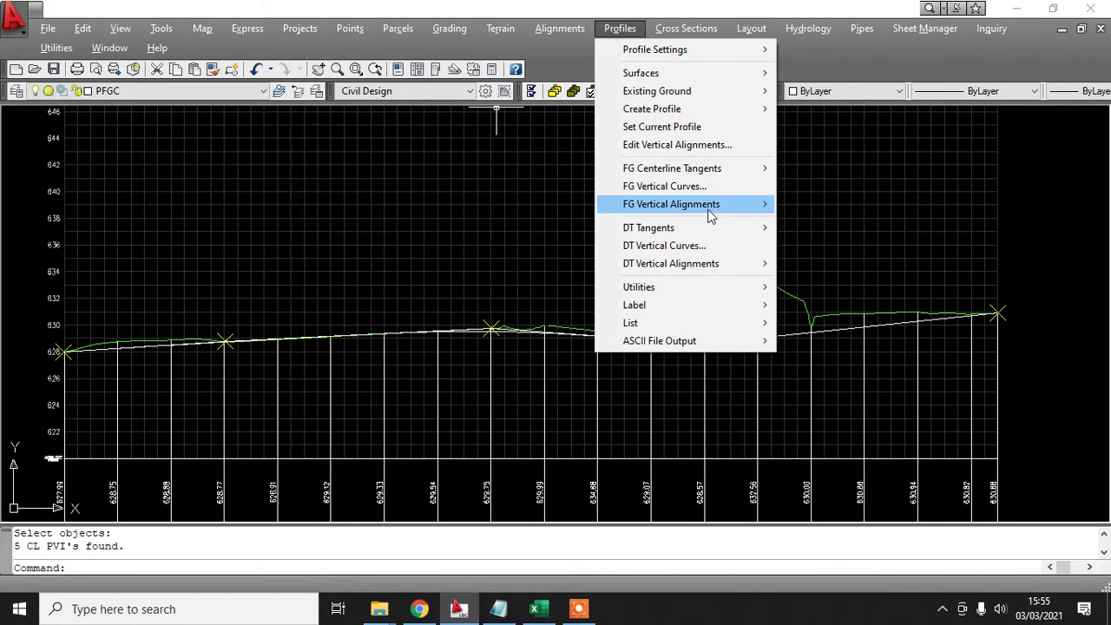
{"action": "mouse_move", "coordinate": [712, 209]}
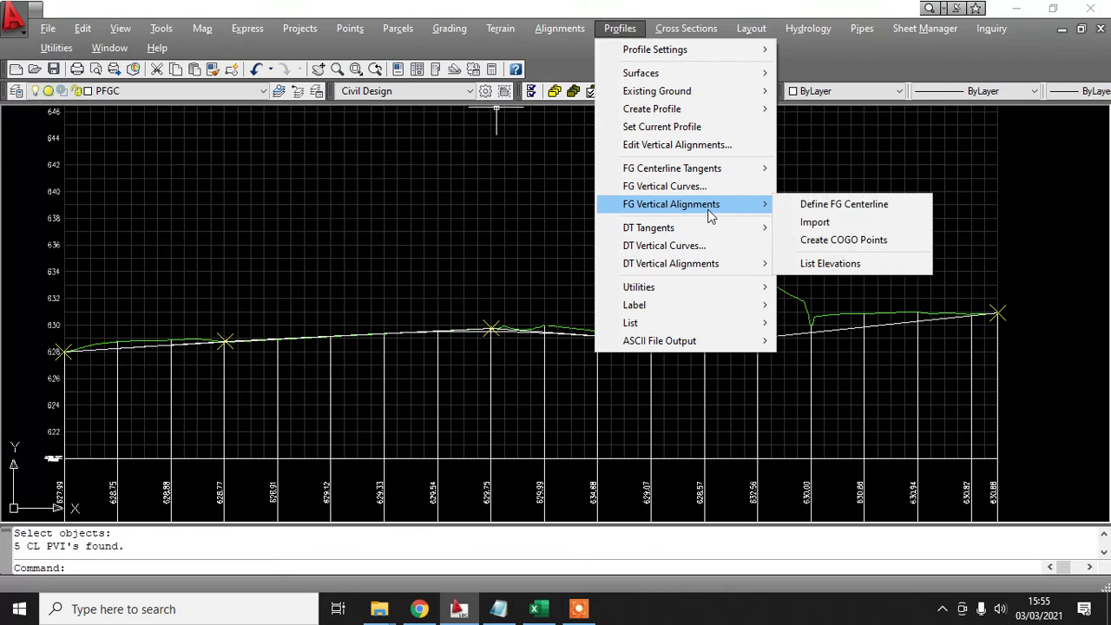
{"action": "left_click", "coordinate": [832, 228]}
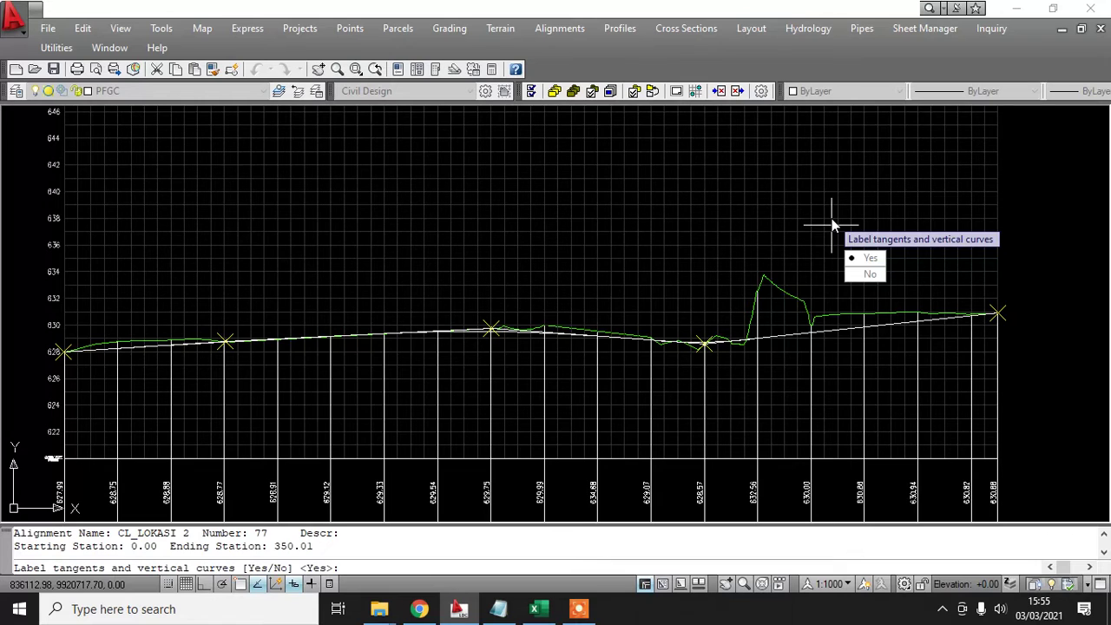
{"action": "type", "text": "Y"}
{"action": "key", "text": "Return"}
{"action": "type", "text": "Y"}
{"action": "key", "text": "Return"}
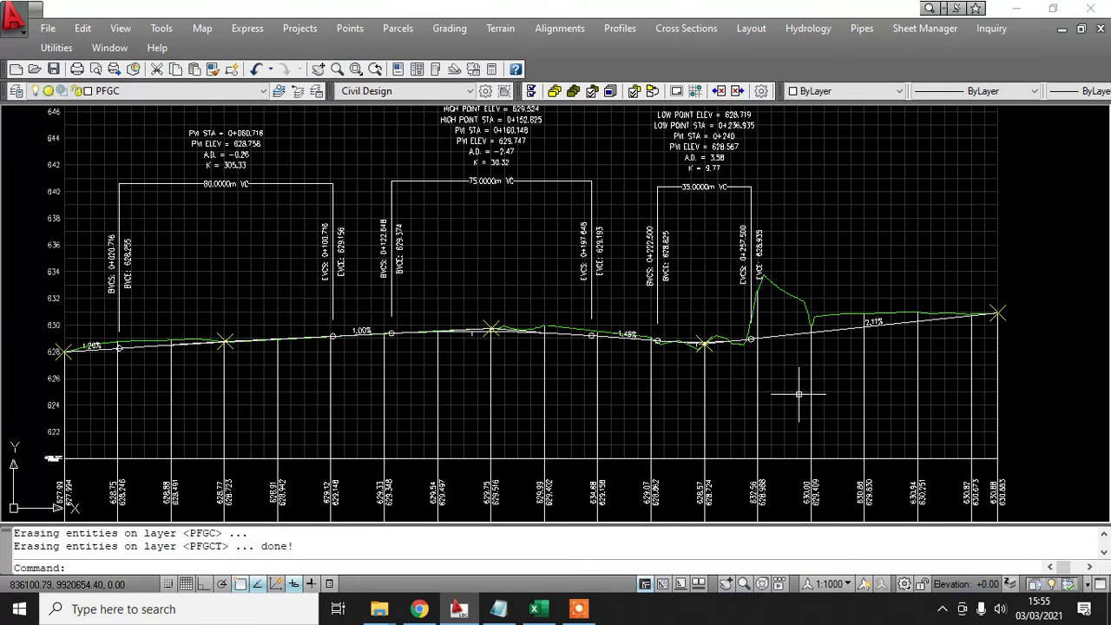
- Examine the imported labels of the three vertical curves, including their lengths, PVI stations and K values
{"action": "scroll", "coordinate": [782, 374], "scroll_direction": "down", "scroll_amount": 3}
{"action": "scroll", "coordinate": [458, 323], "scroll_direction": "up", "scroll_amount": 2}
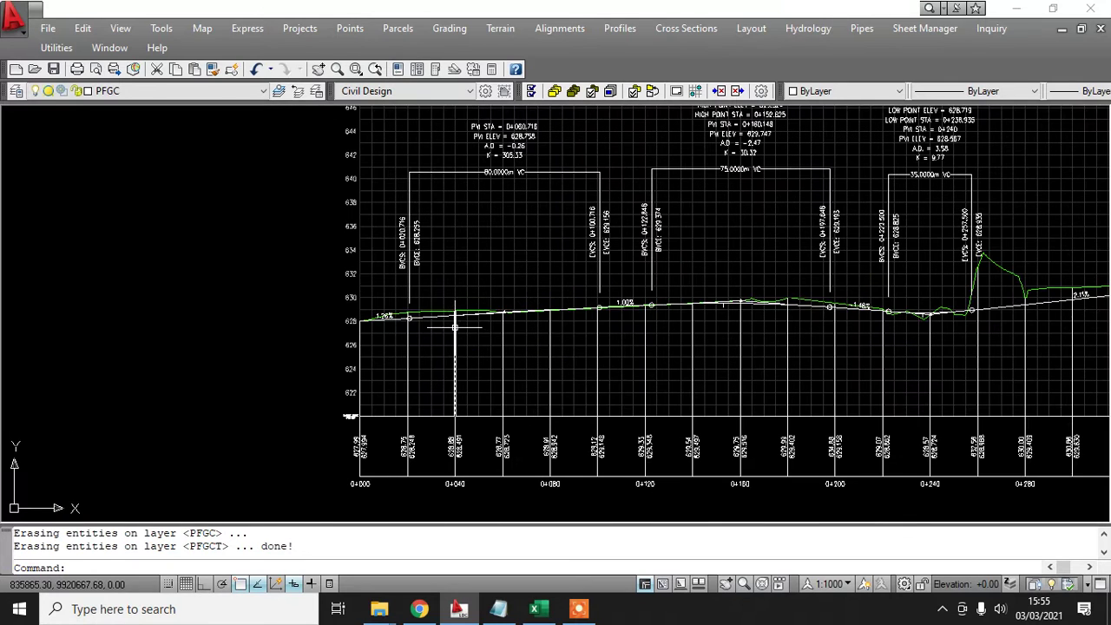
{"action": "scroll", "coordinate": [452, 243], "scroll_direction": "up", "scroll_amount": 3}
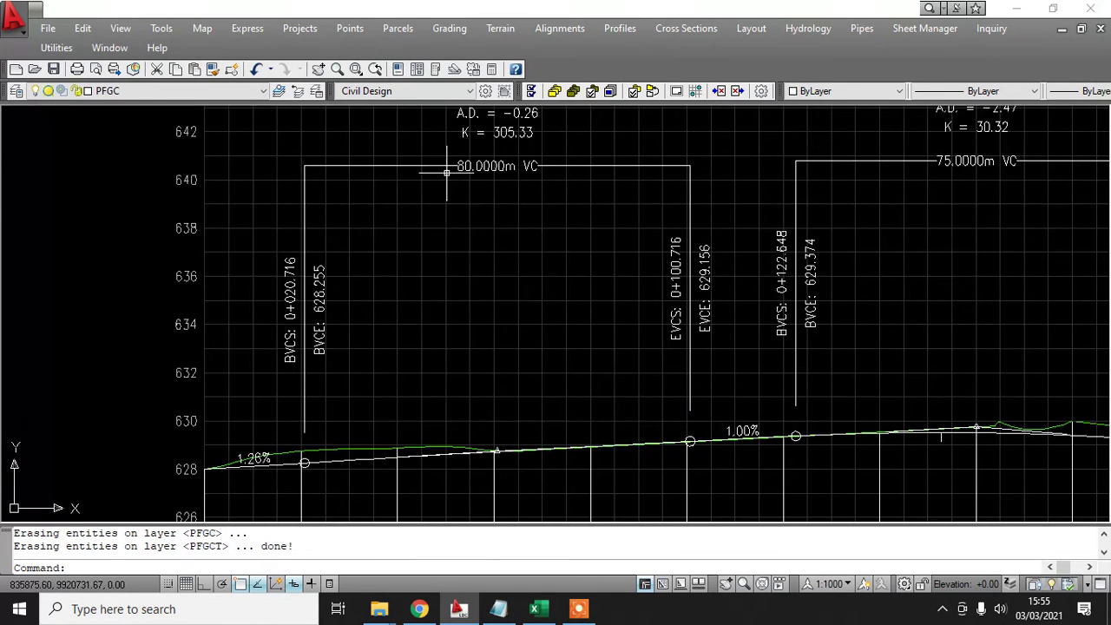
{"action": "scroll", "coordinate": [541, 272], "scroll_direction": "down", "scroll_amount": 2}
{"action": "scroll", "coordinate": [817, 157], "scroll_direction": "up", "scroll_amount": 3}
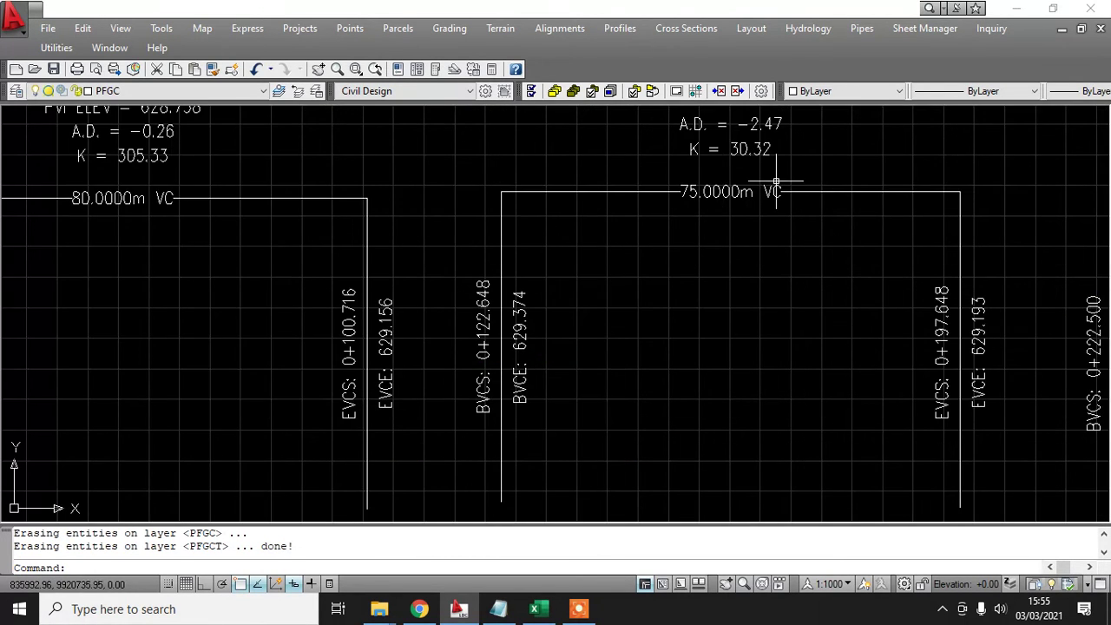
{"action": "middle_click_drag", "start_coordinate": [803, 233], "coordinate": [585, 109]}
{"action": "scroll", "coordinate": [519, 421], "scroll_direction": "down", "scroll_amount": 4}
{"action": "scroll", "coordinate": [738, 306], "scroll_direction": "up", "scroll_amount": 3}
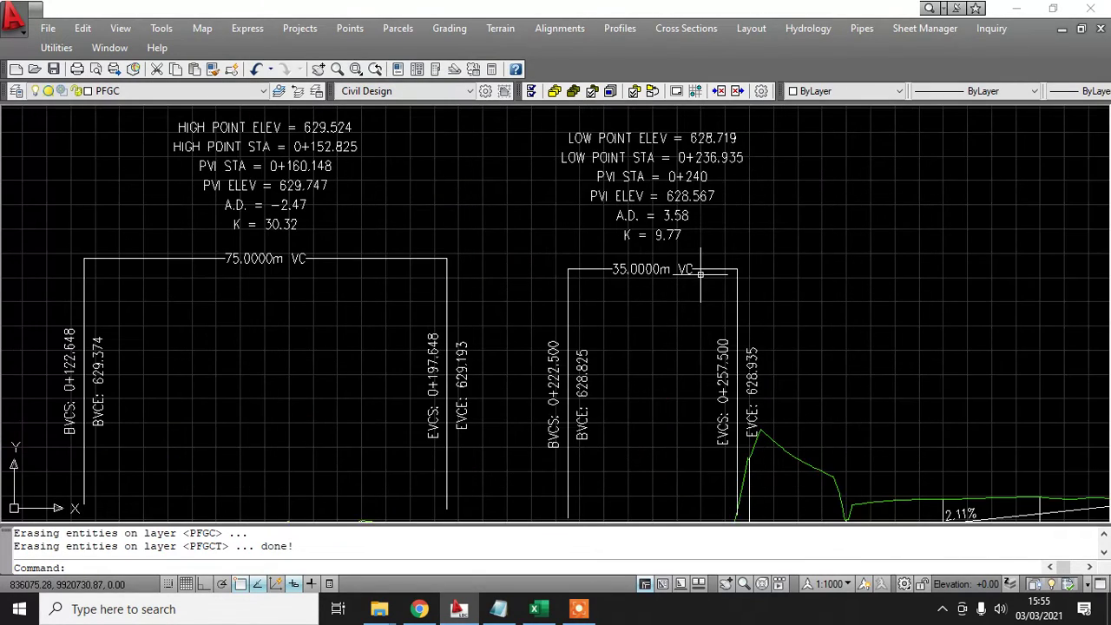
{"action": "scroll", "coordinate": [653, 305], "scroll_direction": "down", "scroll_amount": 2}
- Compare the existing and finished-ground elevations below the profile and inspect the design line near its starting station
{"action": "middle_click_drag", "start_coordinate": [663, 305], "coordinate": [950, 134]}
{"action": "scroll", "coordinate": [920, 163], "scroll_direction": "down", "scroll_amount": 2}
{"action": "scroll", "coordinate": [571, 365], "scroll_direction": "up", "scroll_amount": 2}
{"action": "scroll", "coordinate": [531, 365], "scroll_direction": "up", "scroll_amount": 5}
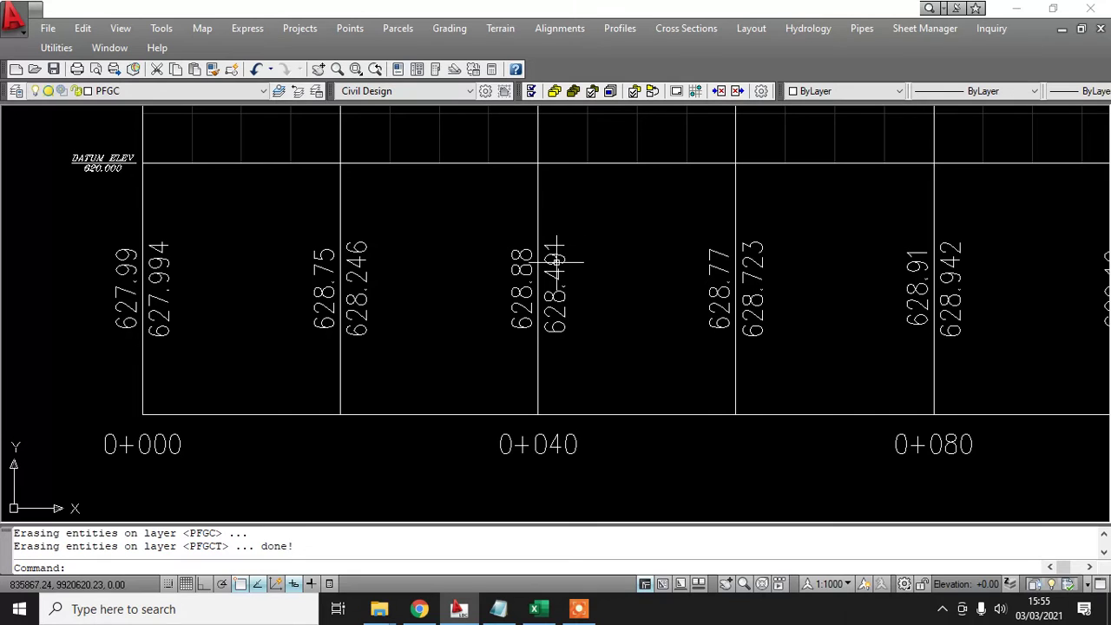
{"action": "middle_click_drag", "start_coordinate": [598, 273], "coordinate": [577, 430]}
{"action": "scroll", "coordinate": [569, 421], "scroll_direction": "down", "scroll_amount": 3}
{"action": "middle_click_drag", "start_coordinate": [557, 282], "coordinate": [572, 322]}
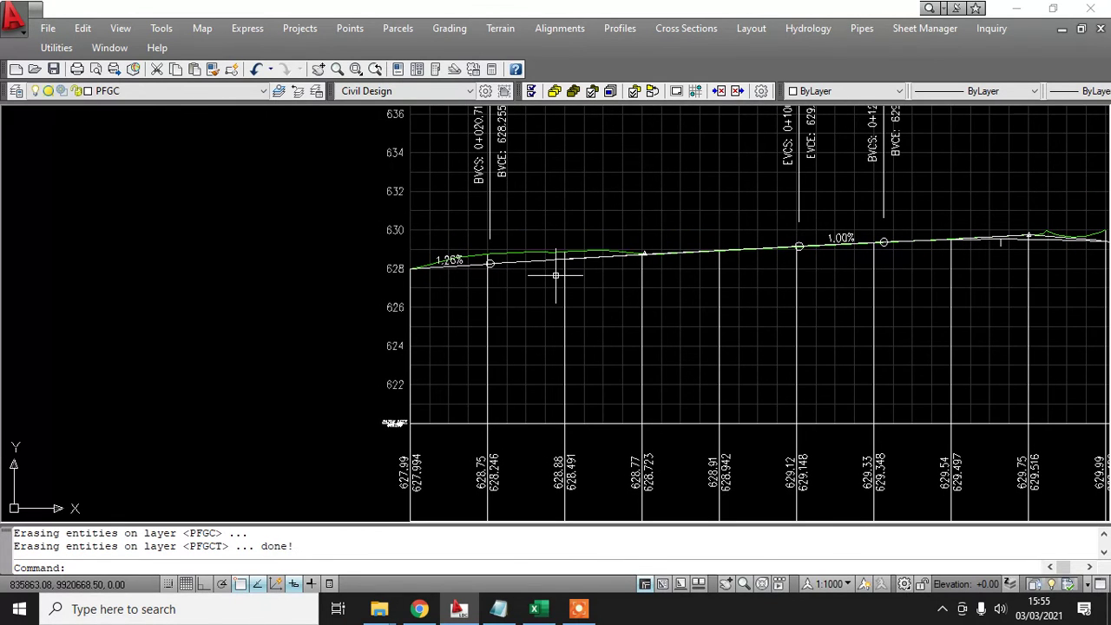
{"action": "scroll", "coordinate": [517, 258], "scroll_direction": "up", "scroll_amount": 3}
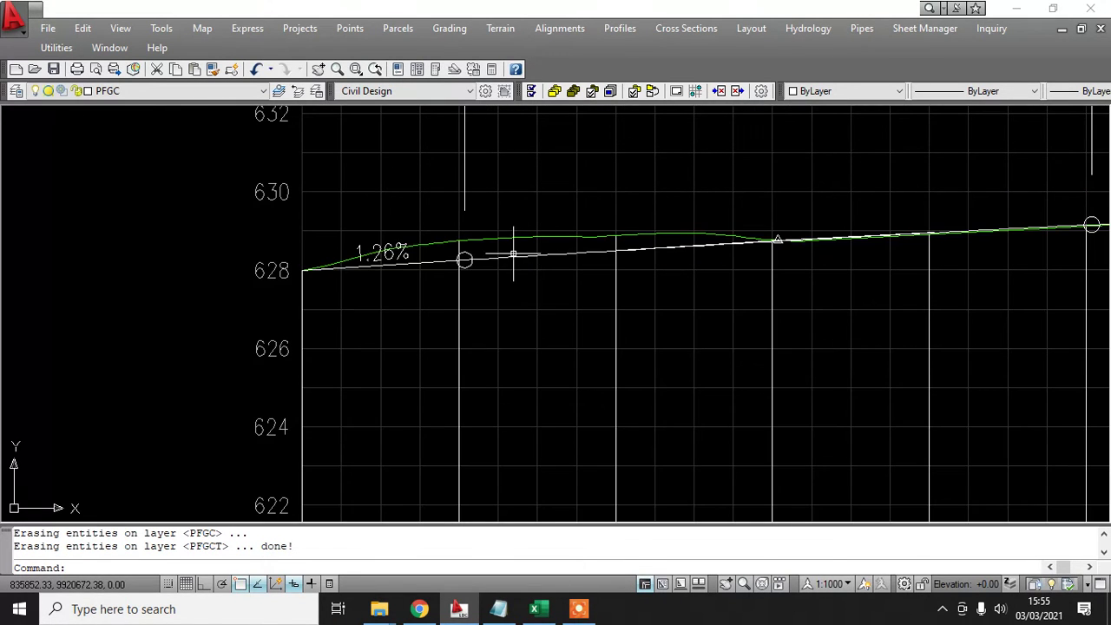
{"action": "scroll", "coordinate": [533, 259], "scroll_direction": "down", "scroll_amount": 3}
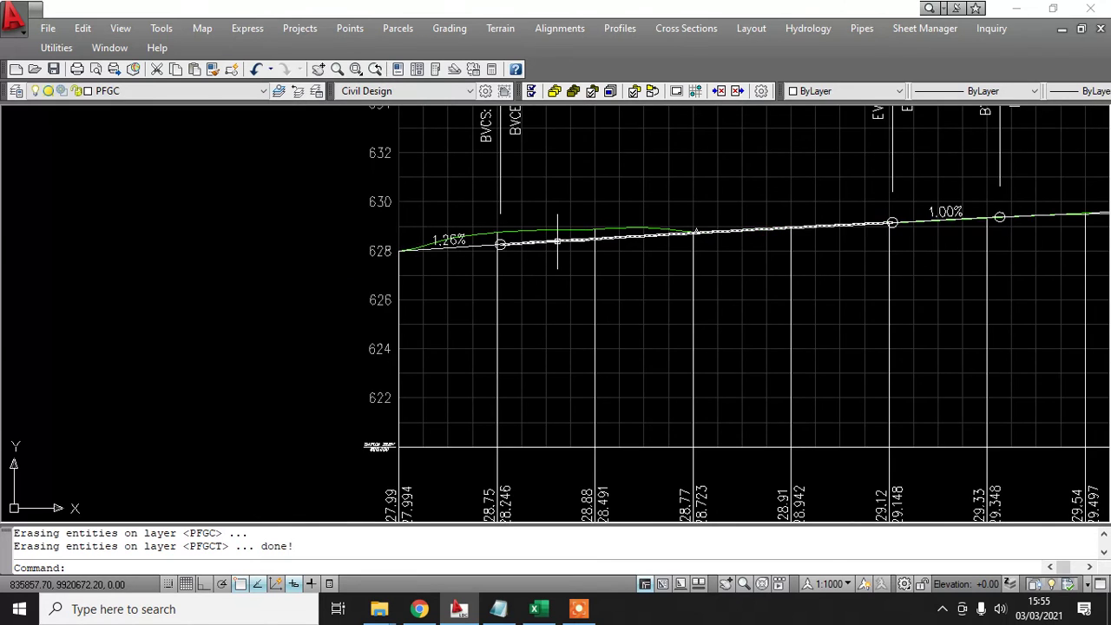
- Review the paired existing and finished-ground elevations along the whole profile and the labels of the three vertical curves
{"action": "scroll", "coordinate": [516, 418], "scroll_direction": "up", "scroll_amount": 3}
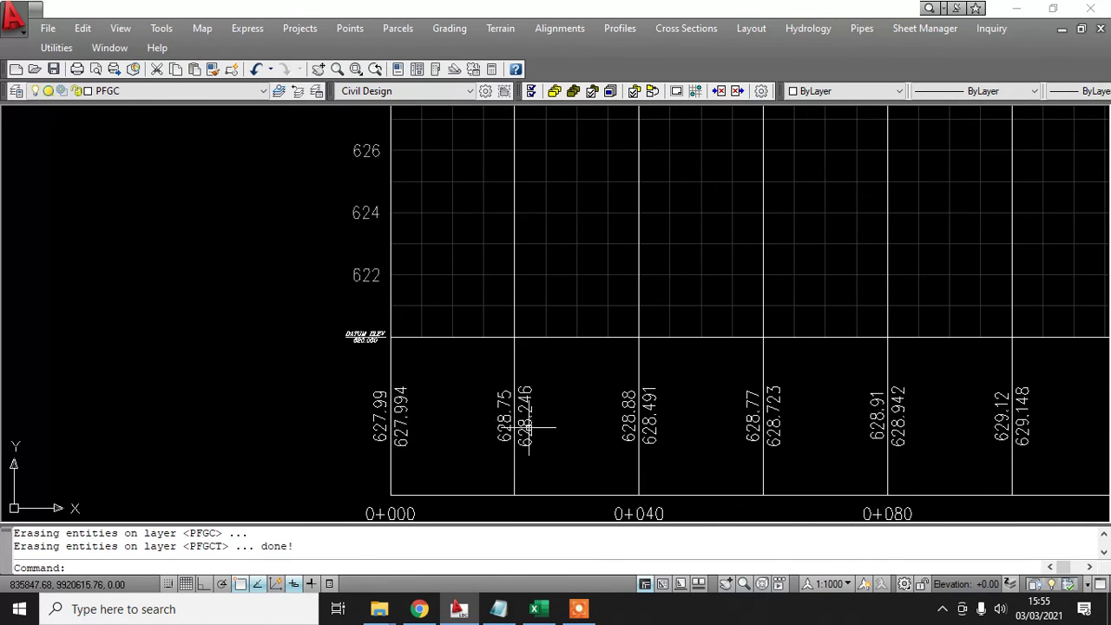
{"action": "scroll", "coordinate": [495, 425], "scroll_direction": "up", "scroll_amount": 2}
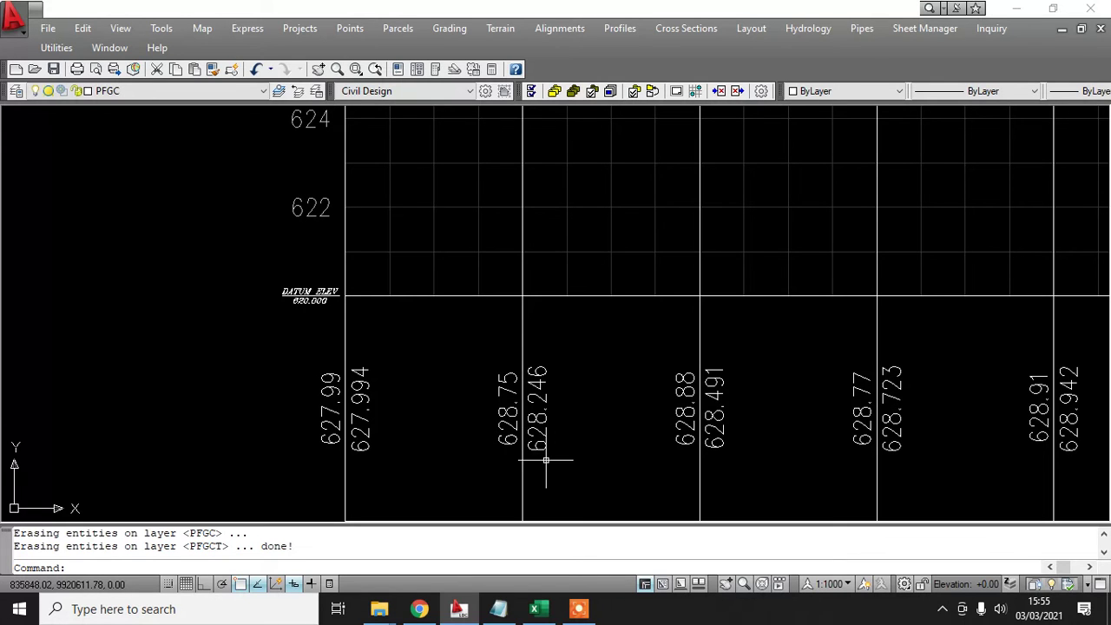
{"action": "scroll", "coordinate": [548, 454], "scroll_direction": "down", "scroll_amount": 3}
{"action": "middle_click_drag", "start_coordinate": [637, 420], "coordinate": [362, 441]}
{"action": "middle_click_drag", "start_coordinate": [622, 374], "coordinate": [591, 539]}
{"action": "middle_click_drag", "start_coordinate": [892, 304], "coordinate": [533, 247]}
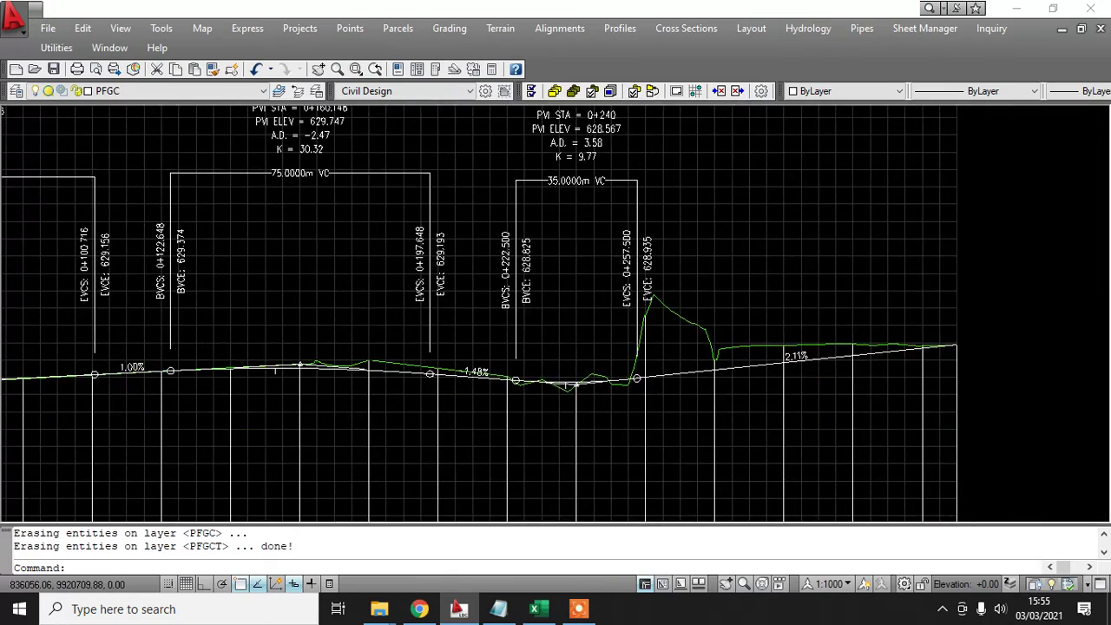
{"action": "middle_click_drag", "start_coordinate": [764, 369], "coordinate": [871, 165]}
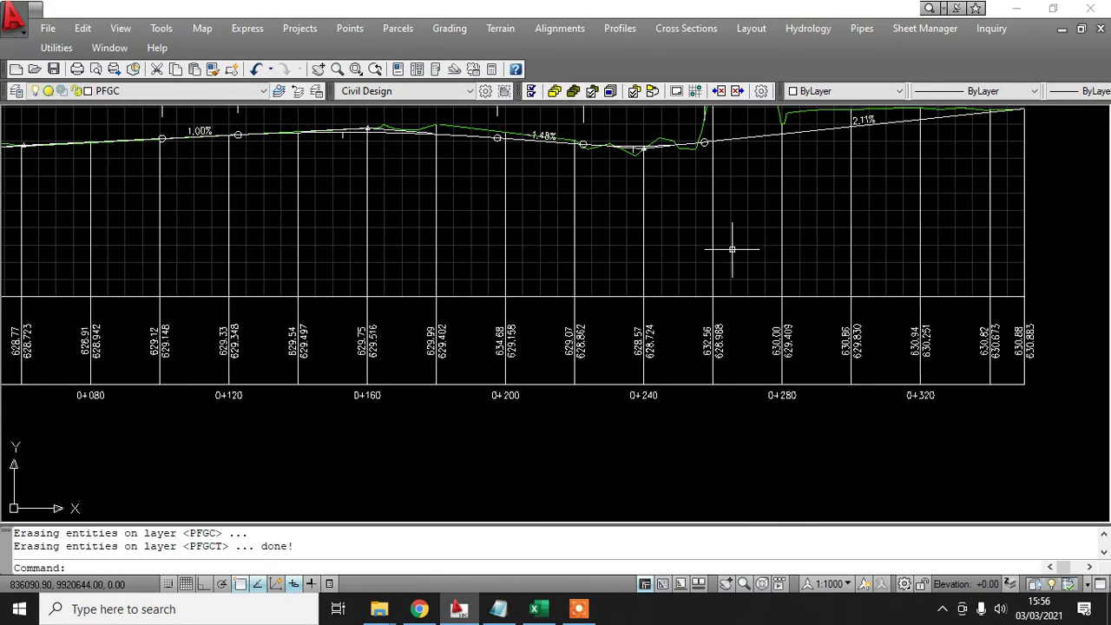
{"action": "middle_click_drag", "start_coordinate": [753, 269], "coordinate": [978, 405]}
{"action": "scroll", "coordinate": [751, 310], "scroll_direction": "down", "scroll_amount": 4}
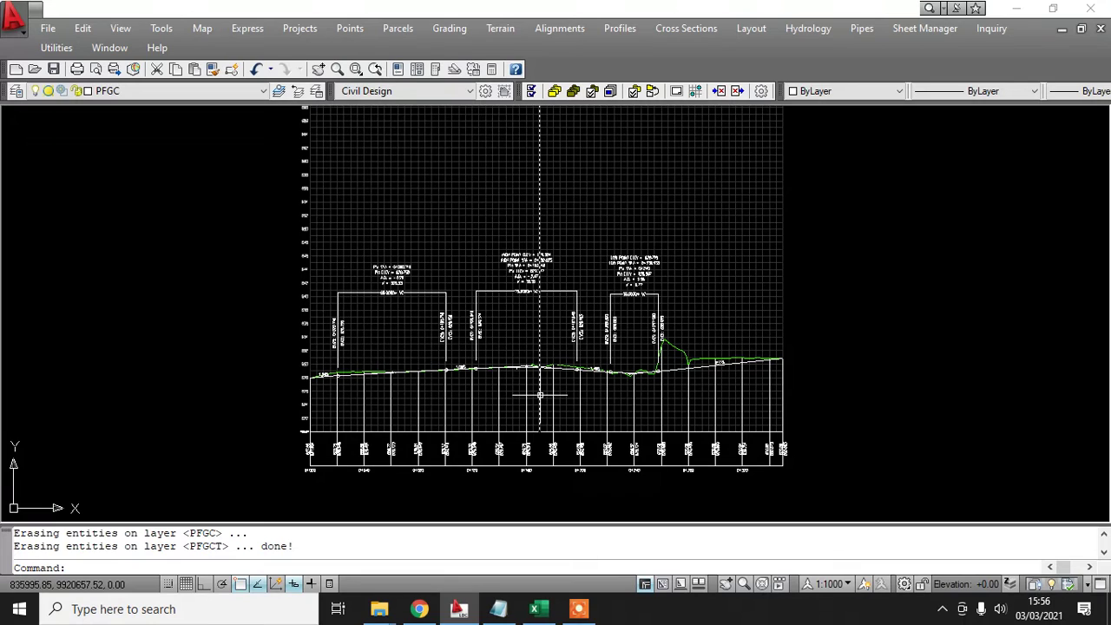
{"action": "mouse_move", "coordinate": [540, 395]}
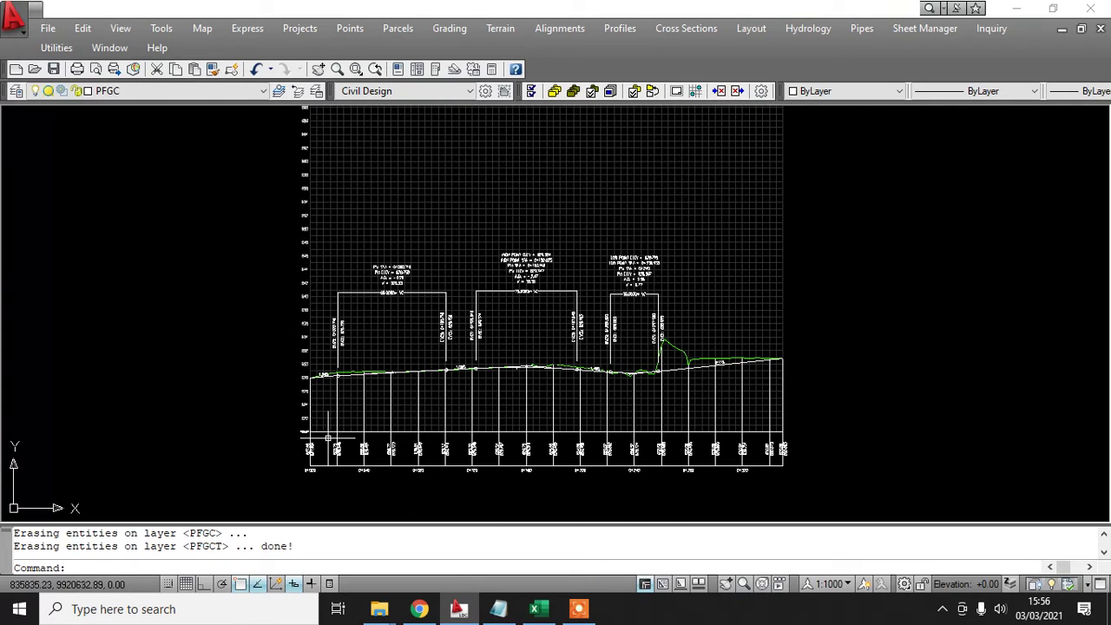
{"action": "scroll", "coordinate": [401, 343], "scroll_direction": "up", "scroll_amount": 2}
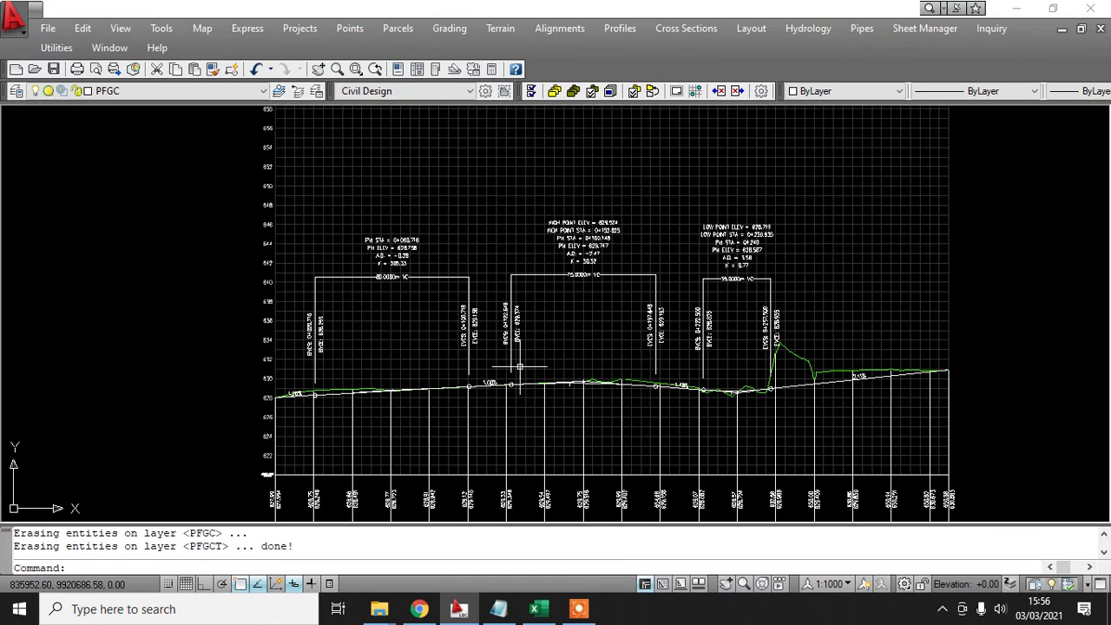
{"action": "scroll", "coordinate": [374, 248], "scroll_direction": "up", "scroll_amount": 3}
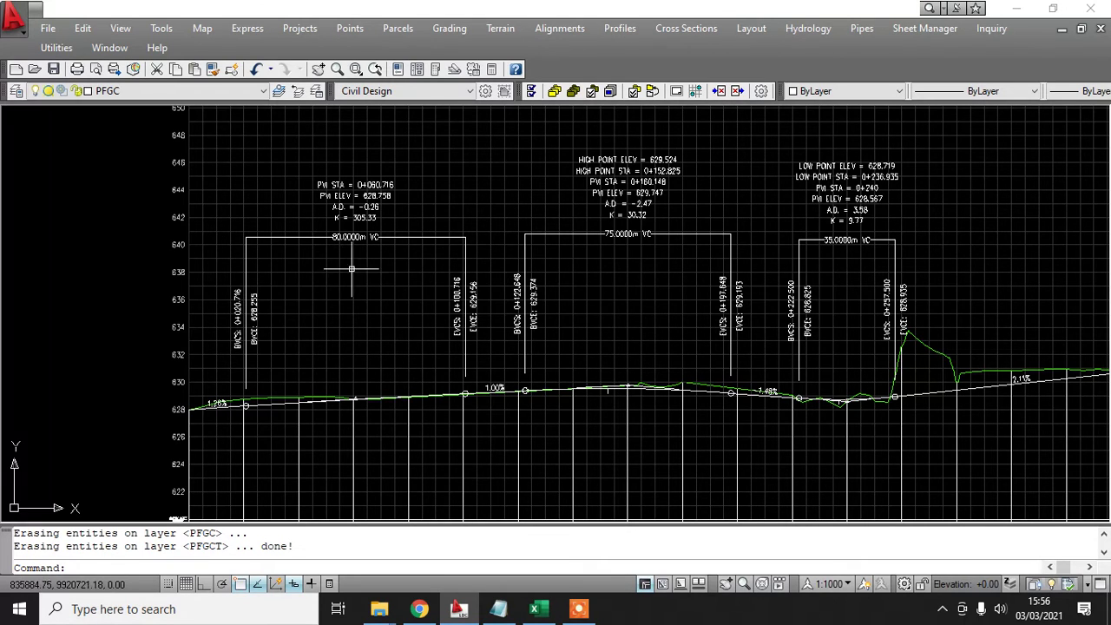
{"action": "scroll", "coordinate": [339, 277], "scroll_direction": "down", "scroll_amount": 2}
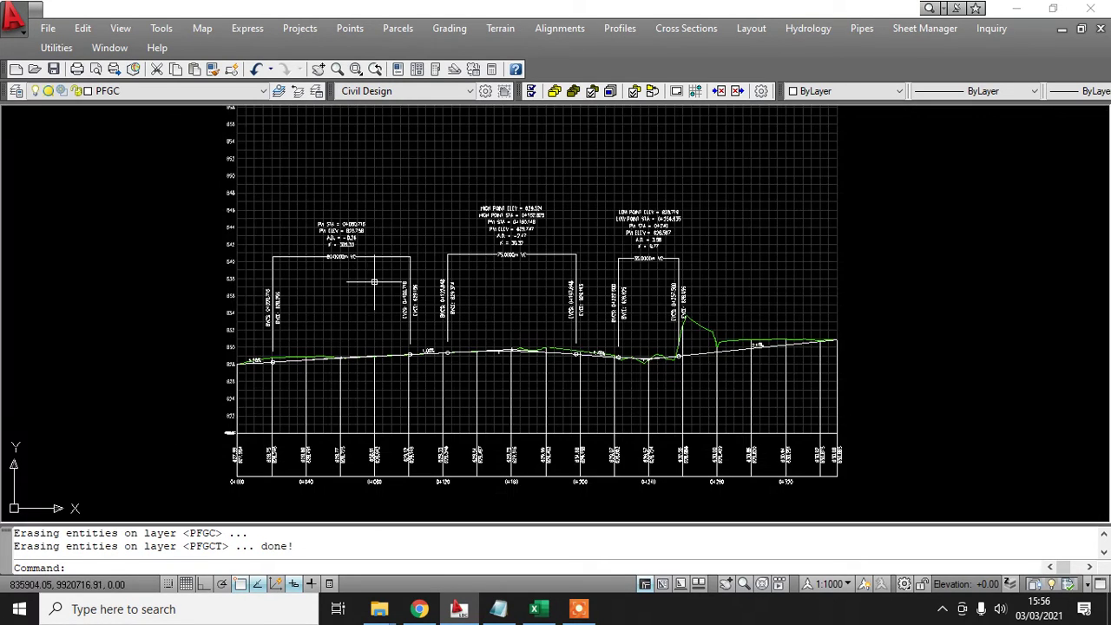
- Open the finished-ground center vertical alignment in the Vertical Alignment Editor
{"action": "left_click", "coordinate": [620, 29]}
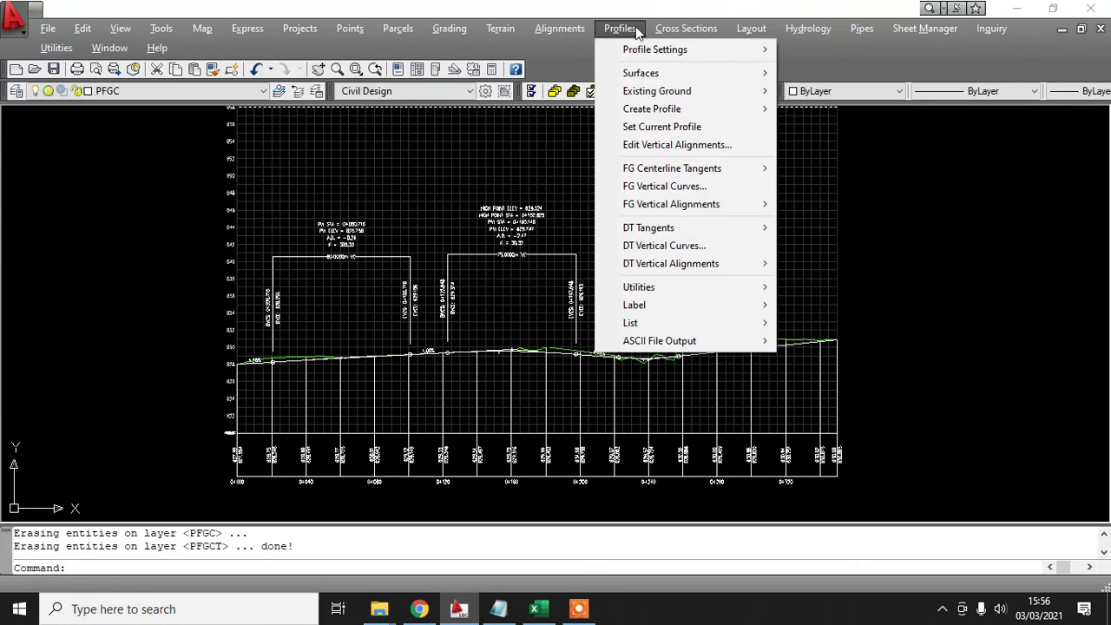
{"action": "left_click", "coordinate": [666, 146]}
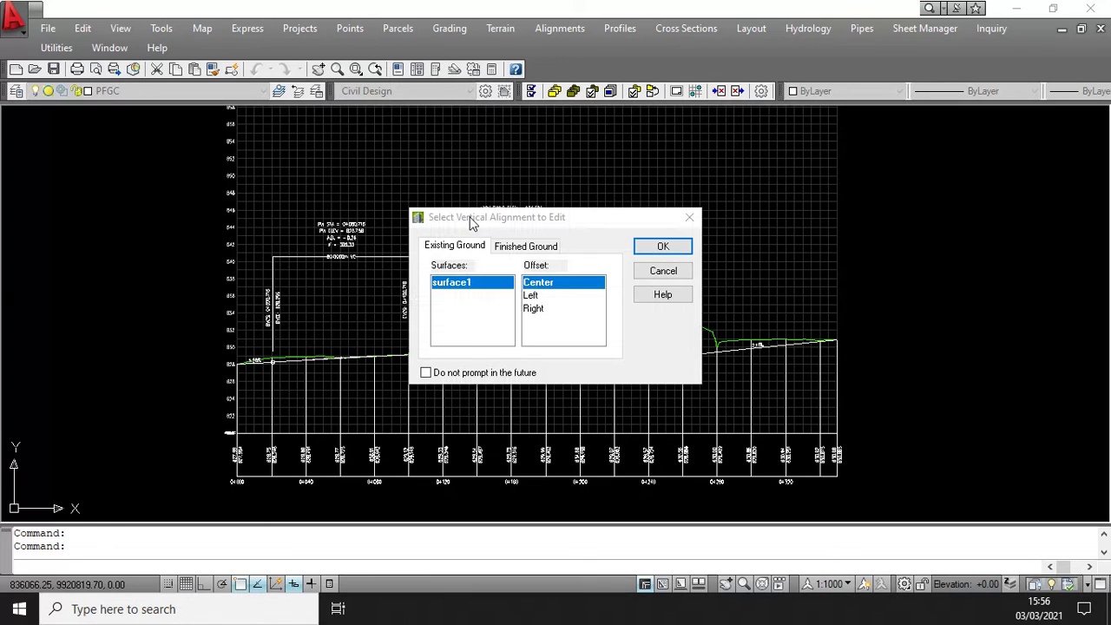
{"action": "left_click", "coordinate": [548, 248]}
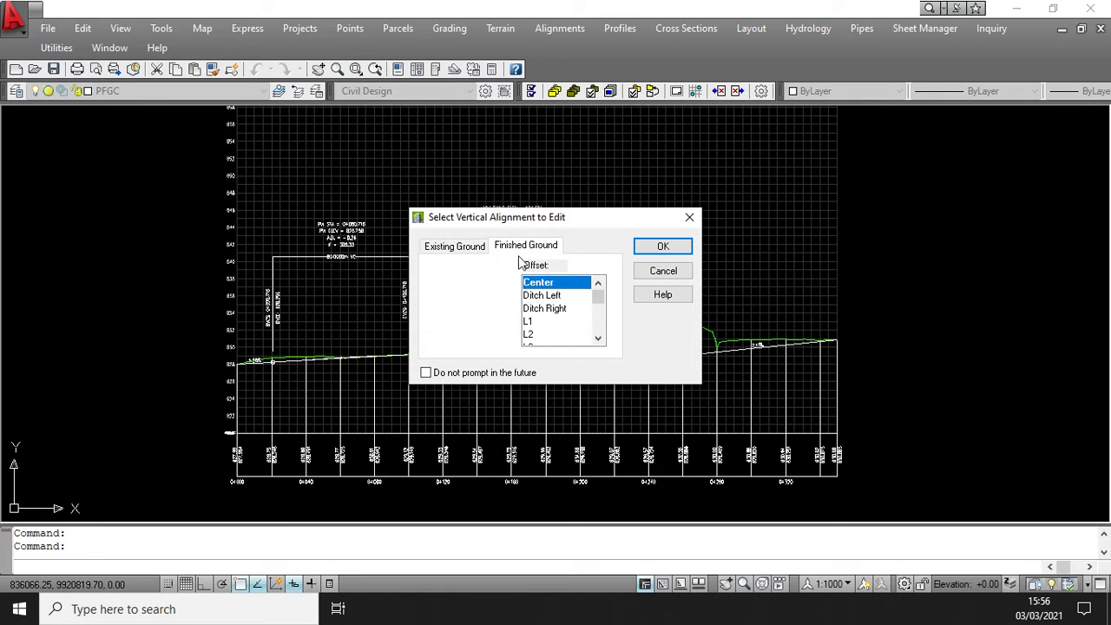
{"action": "left_click", "coordinate": [455, 247]}
{"action": "left_click", "coordinate": [526, 247]}
{"action": "left_click", "coordinate": [662, 247]}
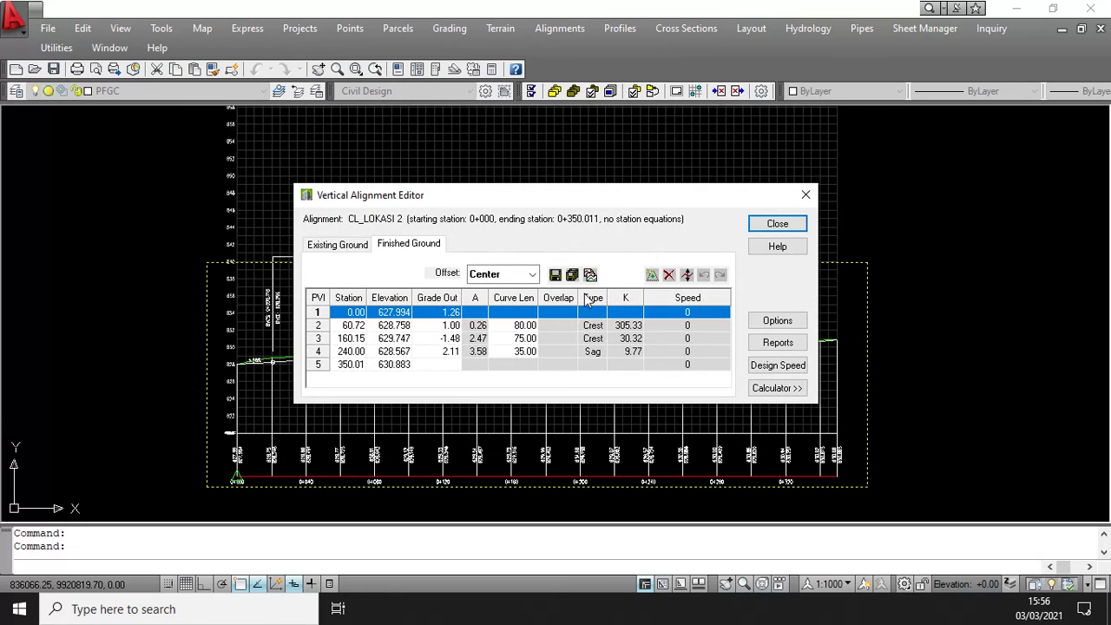
- Set the vertical curve lengths to 40 at PVI 2 and 50 at PVI 3, and save the modified alignment data
{"action": "left_click", "coordinate": [521, 324]}
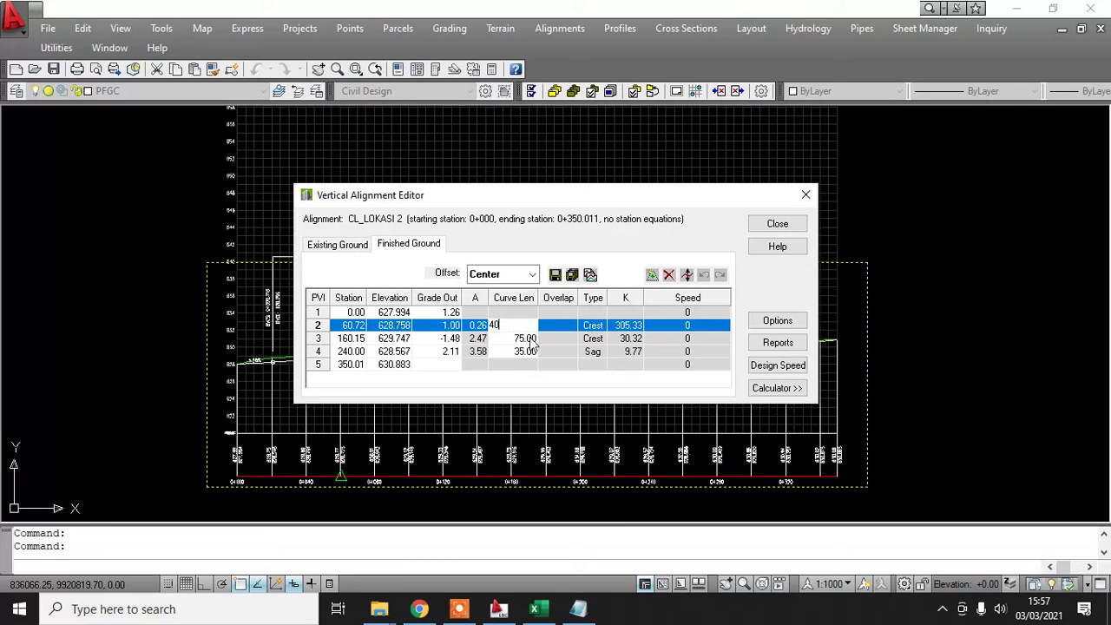
{"action": "left_click", "coordinate": [527, 339]}
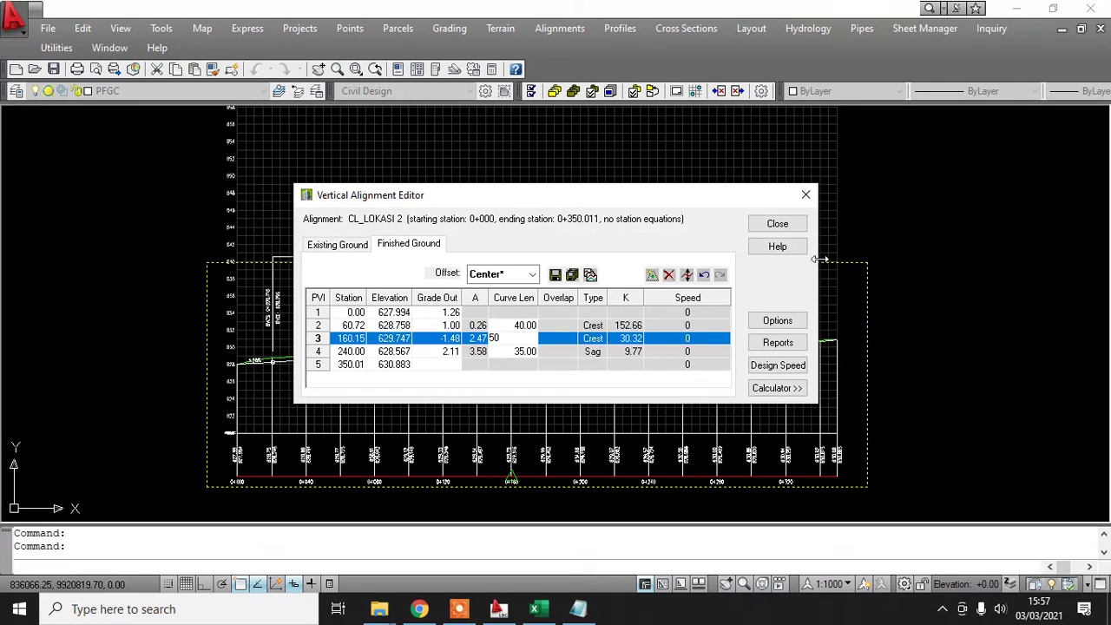
{"action": "type", "text": "50"}
{"action": "left_click", "coordinate": [777, 224]}
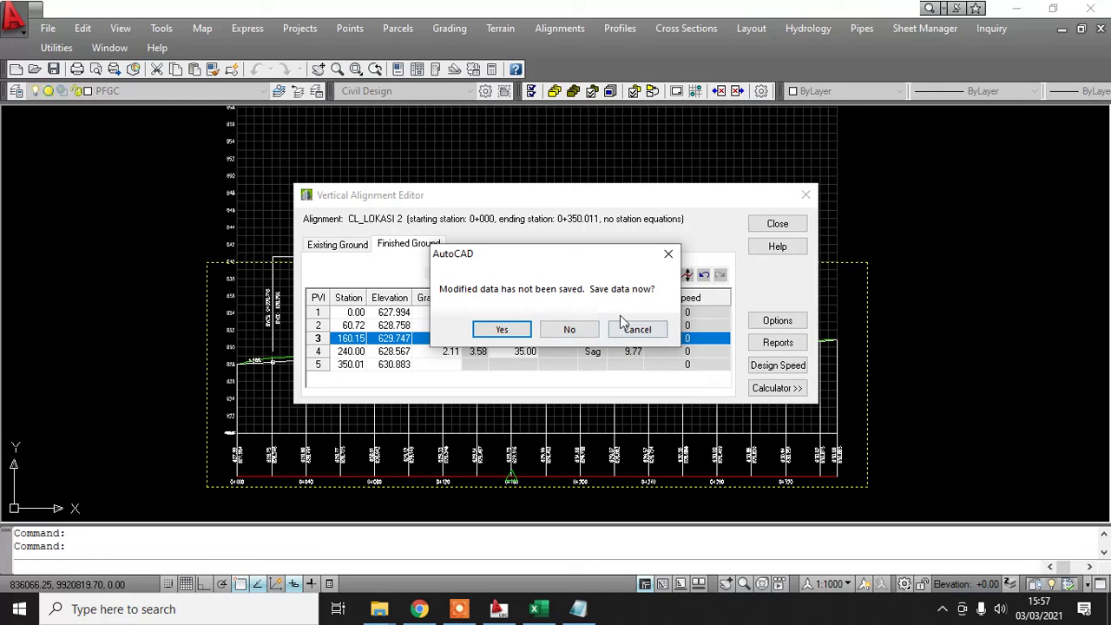
{"action": "left_click", "coordinate": [517, 334]}
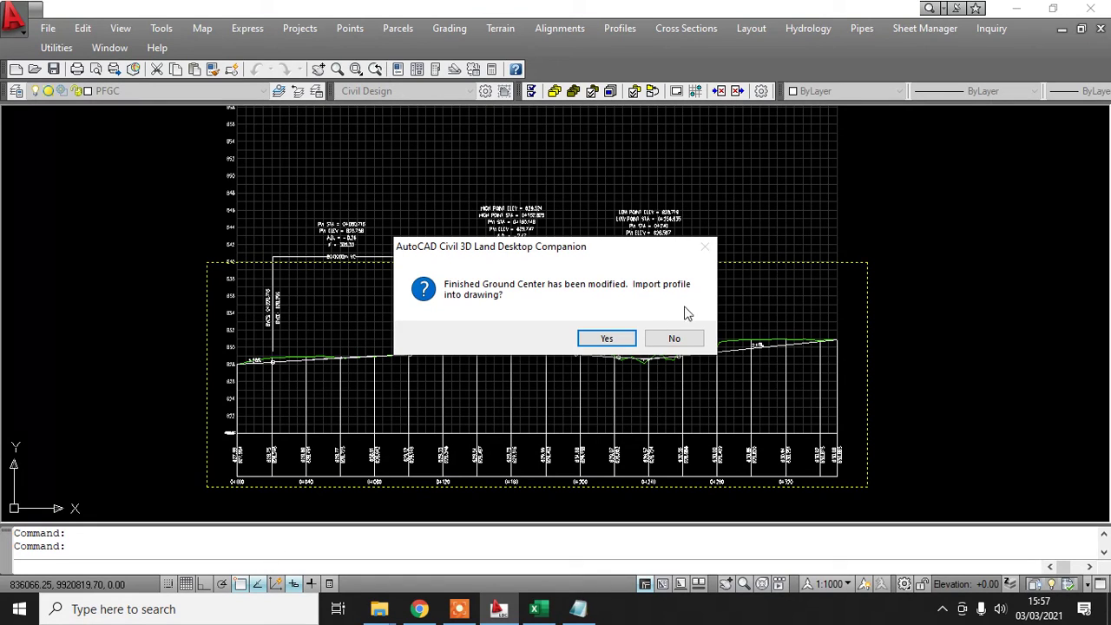
- Import the modified finished-ground center profile with tangent and vertical curve labels, erasing the existing entities on the PFGC and PFGCT layers
{"action": "left_click", "coordinate": [617, 340]}
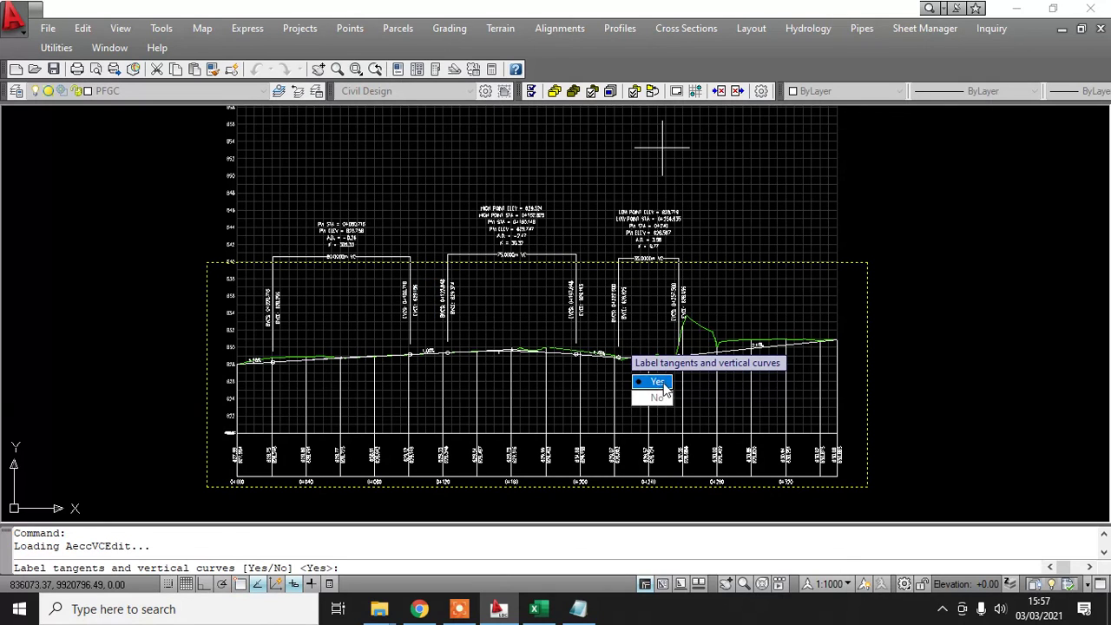
{"action": "left_click", "coordinate": [658, 383]}
{"action": "left_click", "coordinate": [653, 380]}
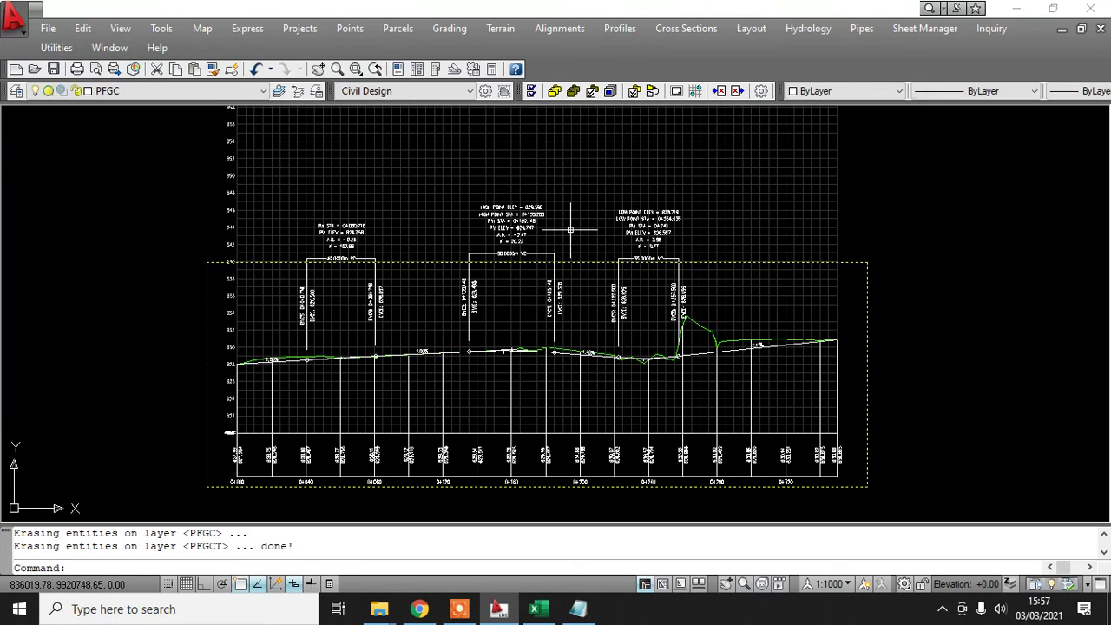
- Check the updated finished-ground elevations below the profile from station 0+000 to its end
{"action": "middle_click_drag", "start_coordinate": [485, 303], "coordinate": [540, 268]}
{"action": "scroll", "coordinate": [451, 460], "scroll_direction": "up", "scroll_amount": 3}
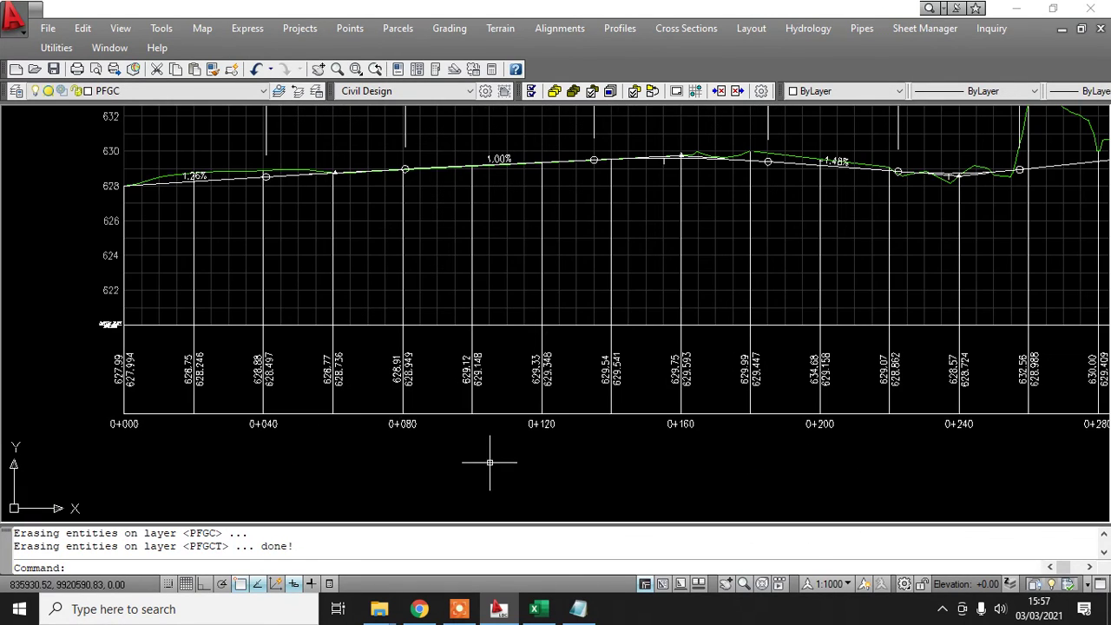
{"action": "scroll", "coordinate": [373, 417], "scroll_direction": "up", "scroll_amount": 2}
{"action": "middle_click_drag", "start_coordinate": [614, 364], "coordinate": [28, 310]}
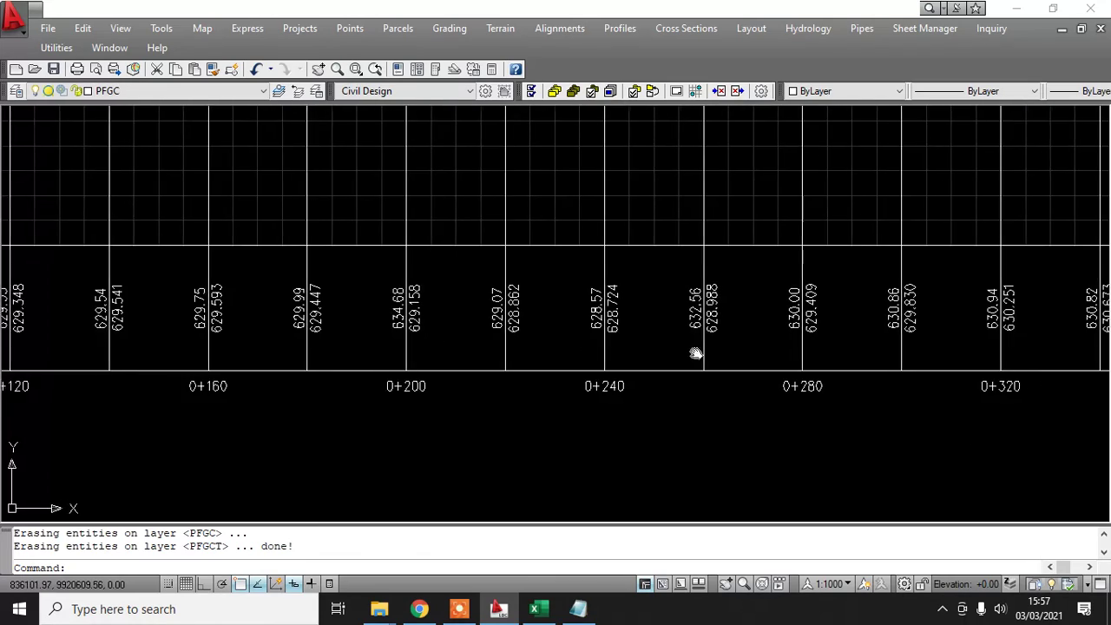
{"action": "middle_click_drag", "start_coordinate": [697, 353], "coordinate": [166, 360]}
{"action": "scroll", "coordinate": [700, 337], "scroll_direction": "up", "scroll_amount": 2}
{"action": "scroll", "coordinate": [687, 413], "scroll_direction": "down", "scroll_amount": 6}
{"action": "middle_click_drag", "start_coordinate": [687, 413], "coordinate": [824, 460]}
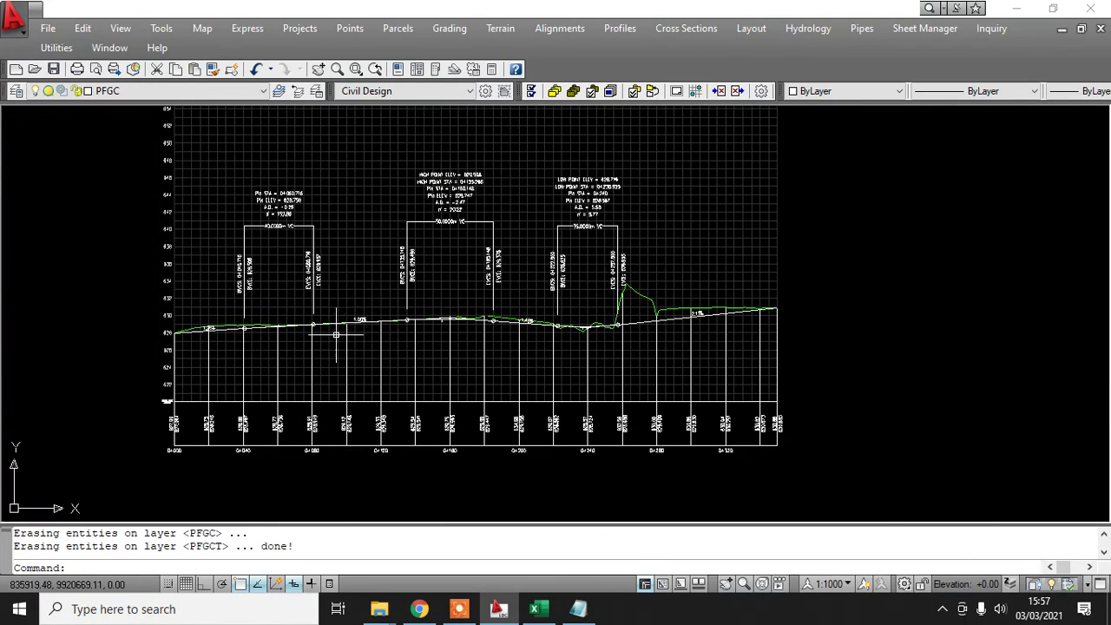
- Examine the updated labels of the three vertical curves, including curve lengths, start and end stations and K values
{"action": "scroll", "coordinate": [223, 211], "scroll_direction": "up", "scroll_amount": 2}
{"action": "scroll", "coordinate": [366, 210], "scroll_direction": "up", "scroll_amount": 7}
{"action": "scroll", "coordinate": [503, 251], "scroll_direction": "down", "scroll_amount": 6}
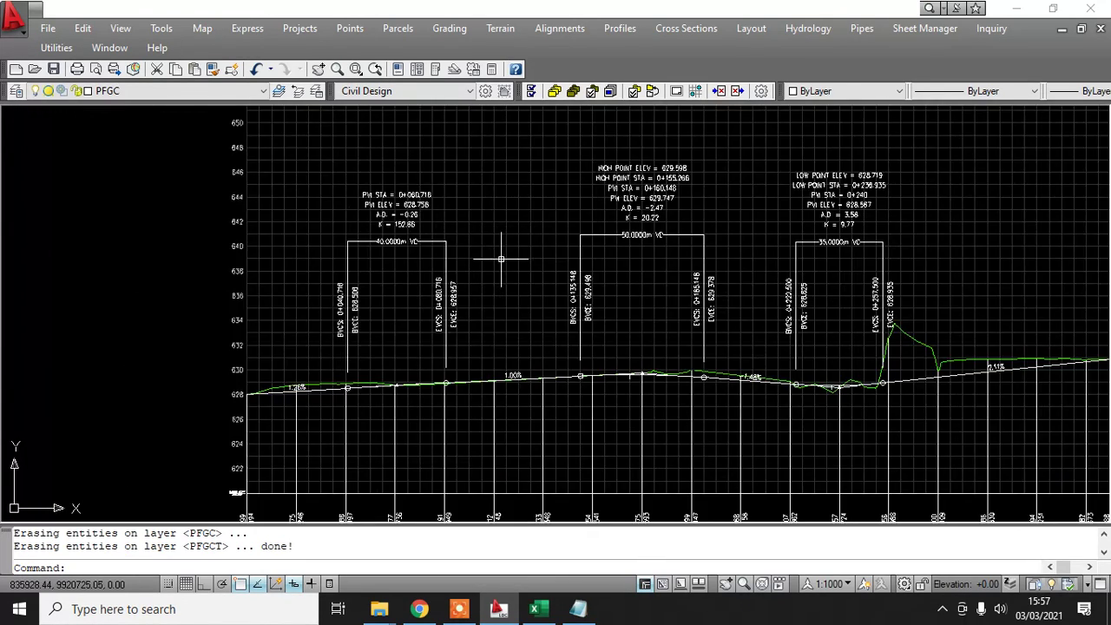
{"action": "scroll", "coordinate": [500, 251], "scroll_direction": "up", "scroll_amount": 1}
{"action": "middle_click_drag", "start_coordinate": [756, 278], "coordinate": [658, 345]}
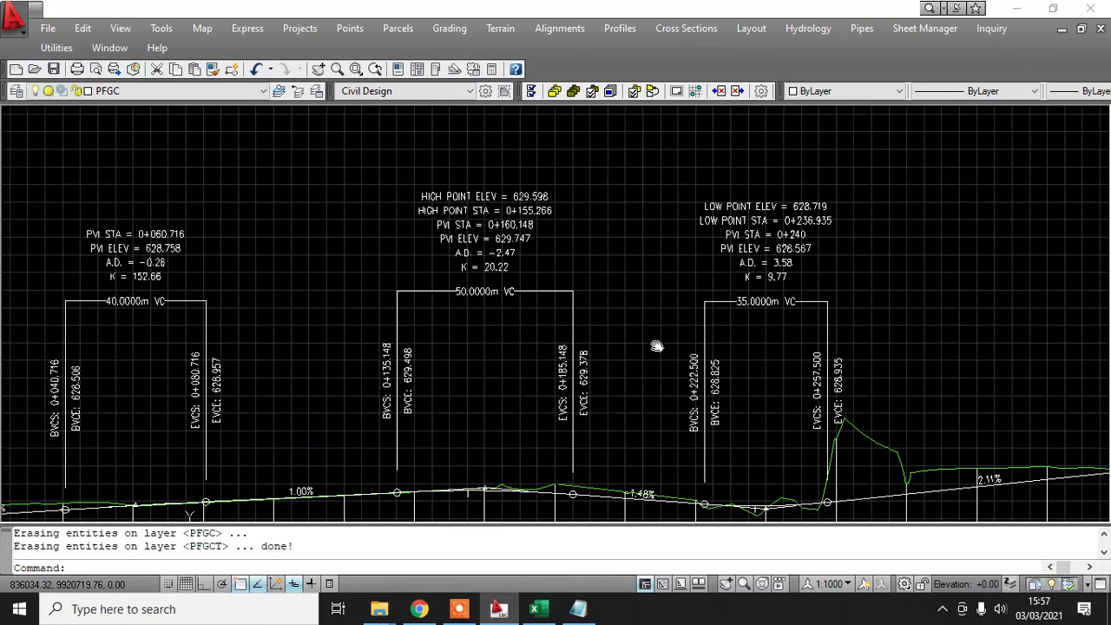
{"action": "scroll", "coordinate": [512, 344], "scroll_direction": "down", "scroll_amount": 6}
{"action": "mouse_move", "coordinate": [512, 345]}
{"action": "middle_mouse_down"}
{"action": "mouse_move", "coordinate": [565, 300]}
{"action": "mouse_move", "coordinate": [505, 335]}
{"action": "middle_mouse_up"}
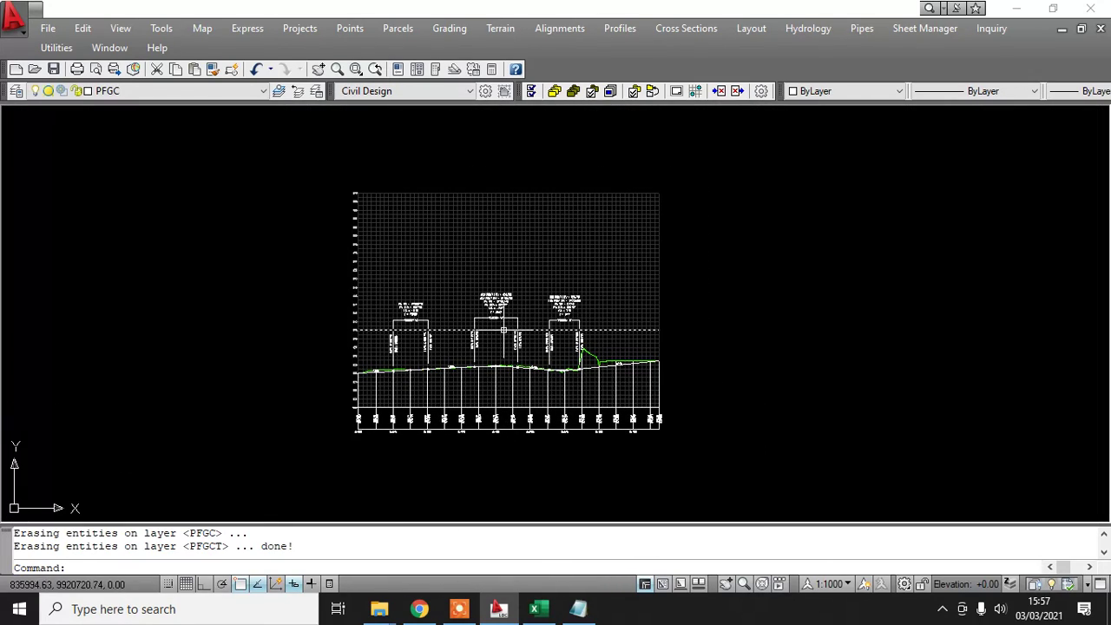